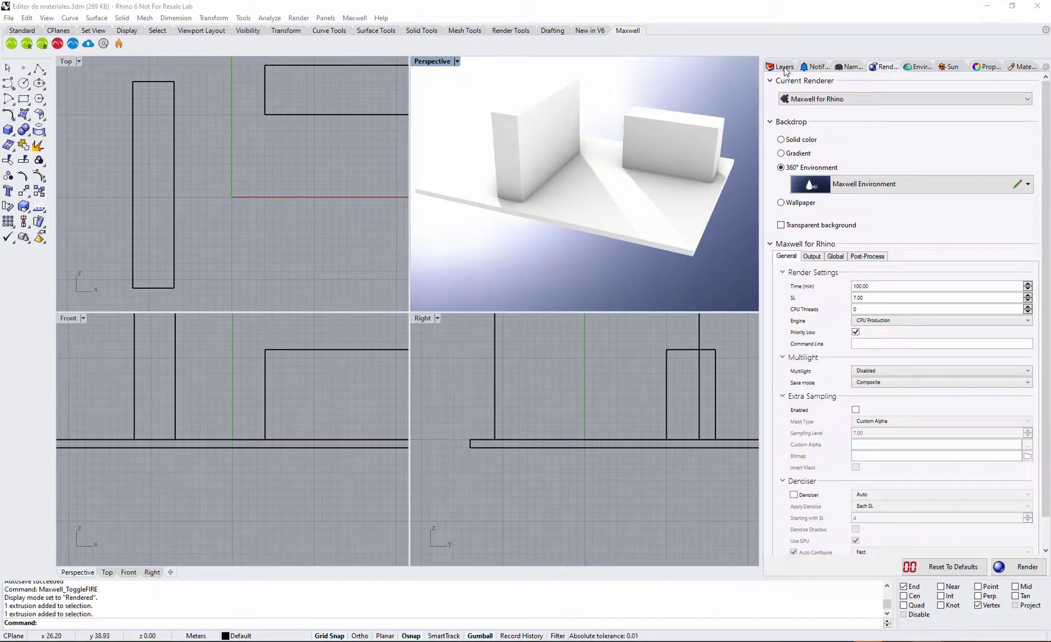
Examine the material types offered for Layer 03's layer material, and close its settings without changing anything
{"action": "left_click", "coordinate": [783, 66]}
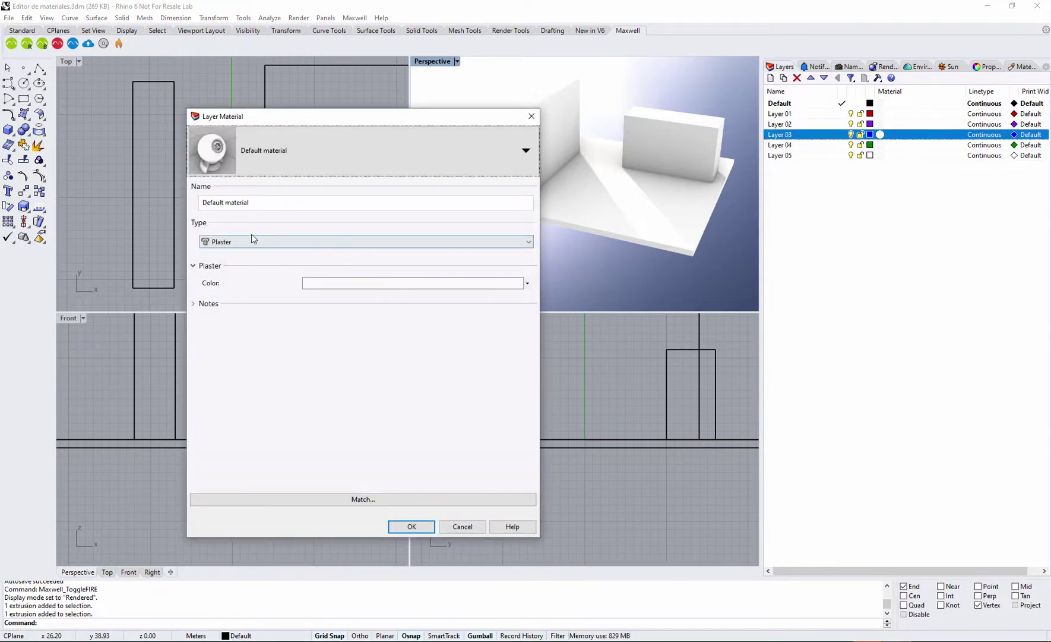
{"action": "left_click", "coordinate": [288, 242]}
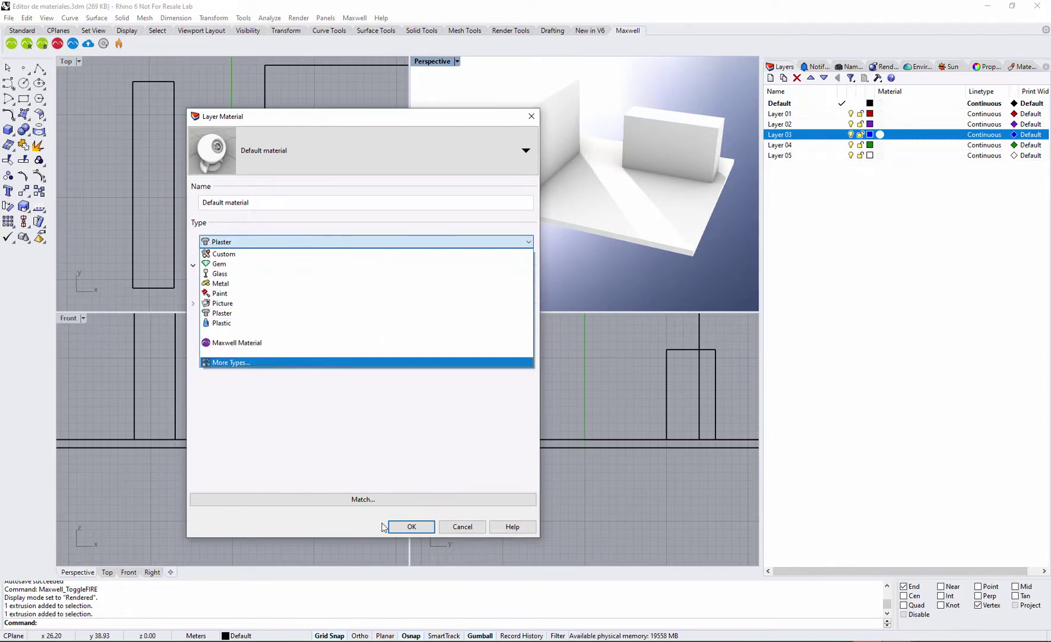
{"action": "left_click", "coordinate": [456, 529]}
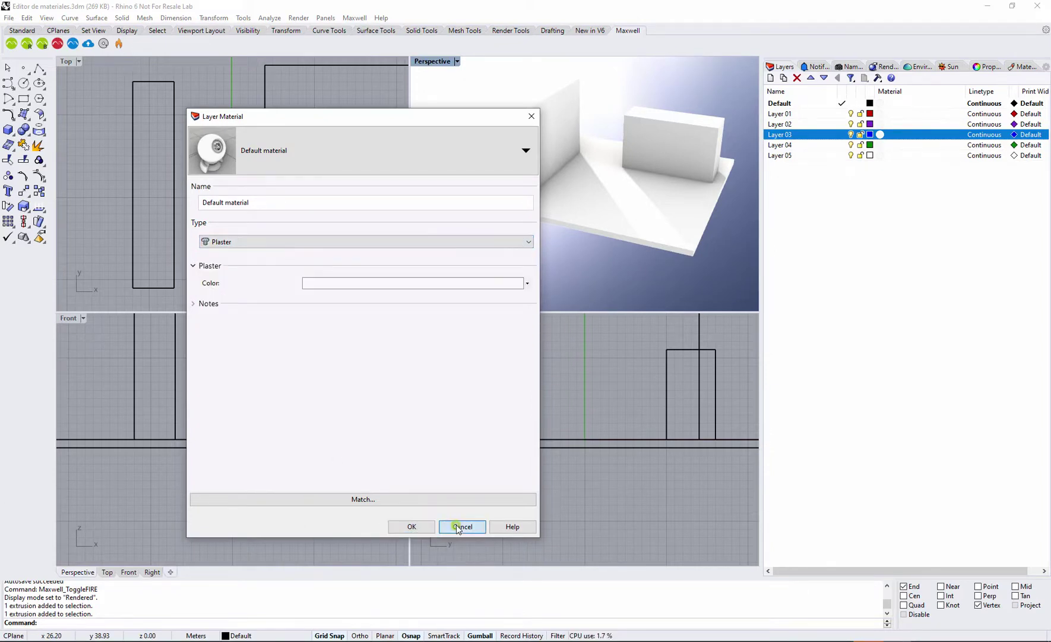
{"action": "left_click", "coordinate": [460, 525]}
Select the low box in the Perspective view and examine the material sources and new material types offered in its object properties
{"action": "left_click", "coordinate": [984, 68]}
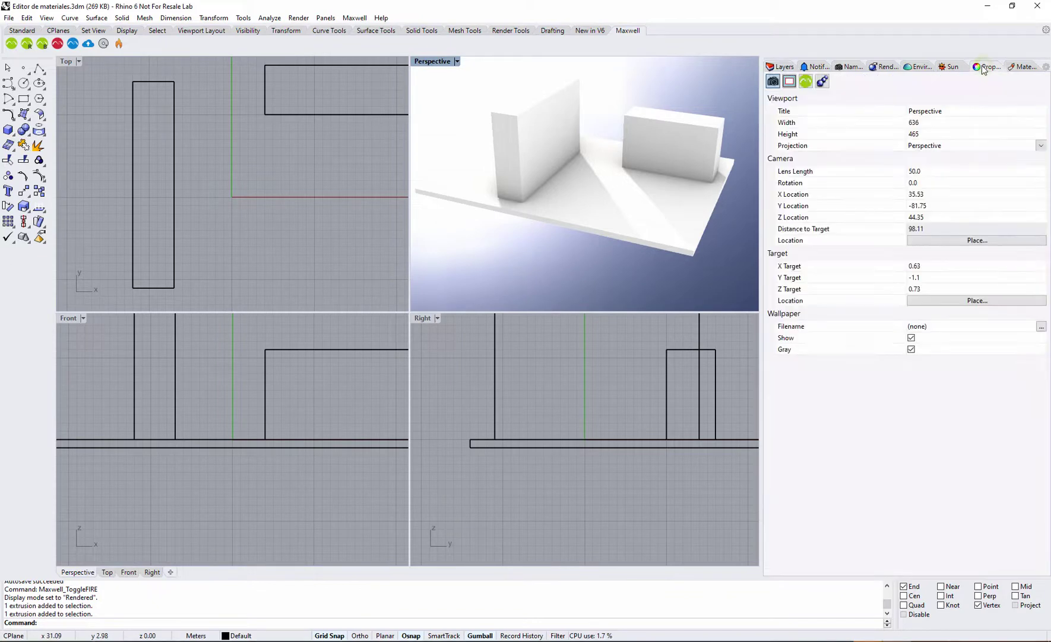
{"action": "left_click", "coordinate": [687, 146]}
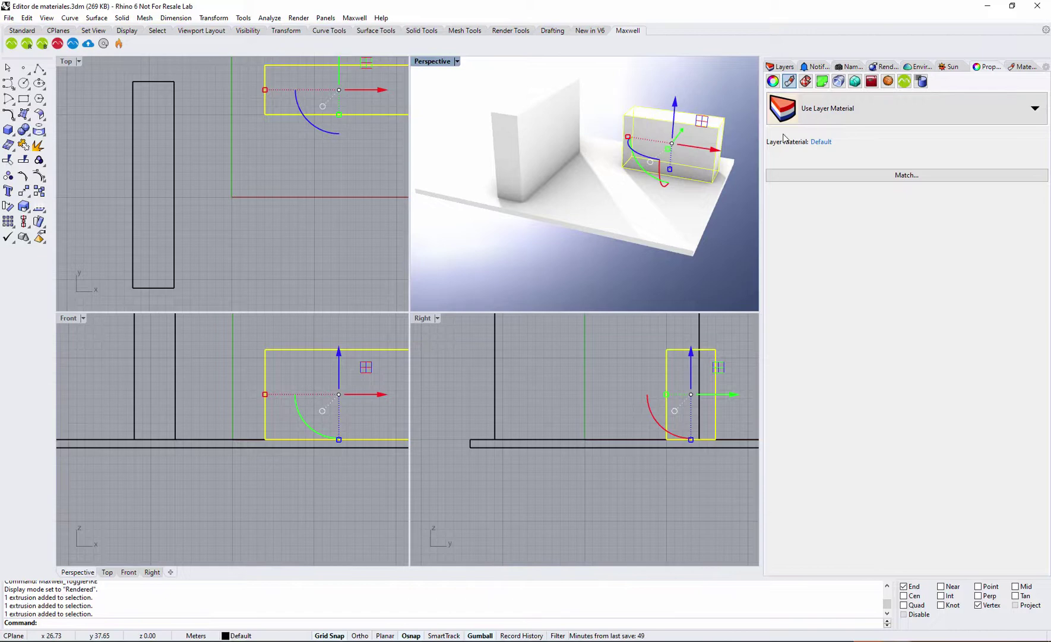
{"action": "left_click", "coordinate": [891, 109]}
{"action": "left_click", "coordinate": [776, 136]}
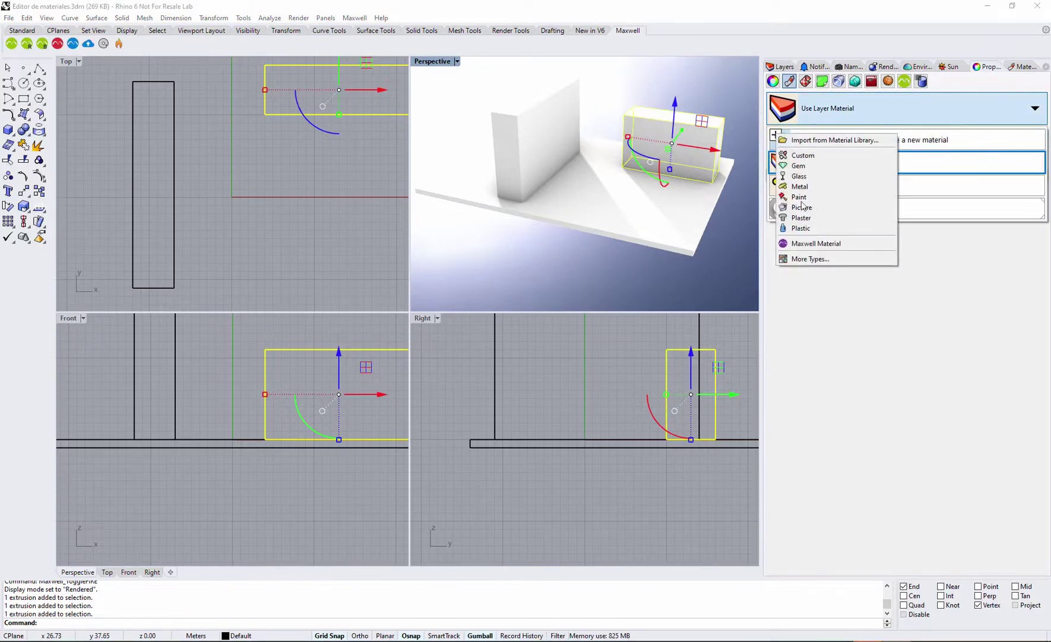
{"action": "left_click", "coordinate": [919, 319]}
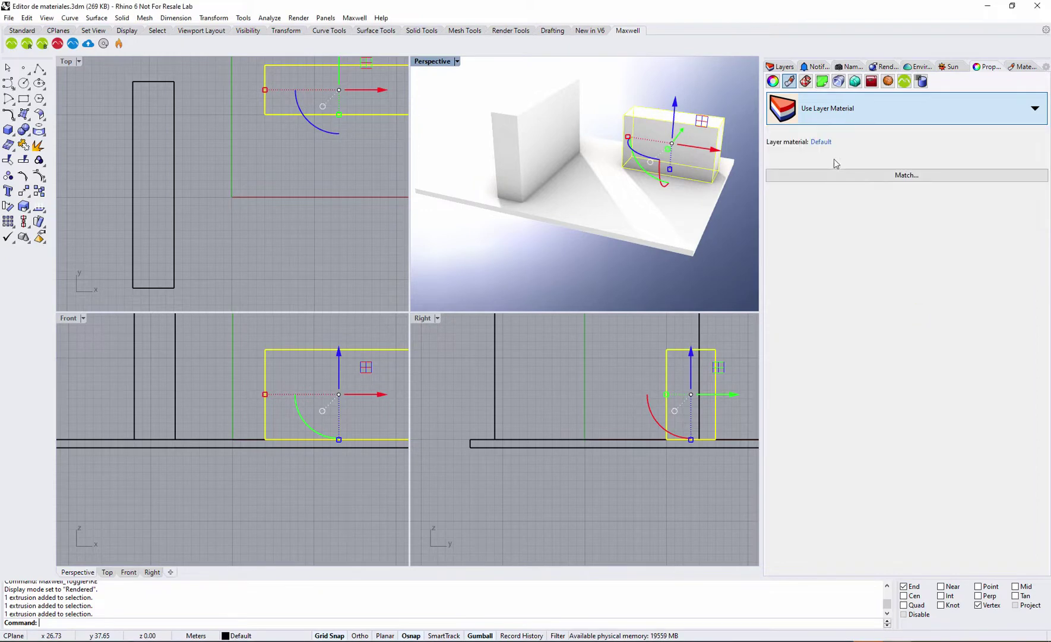
{"action": "left_click", "coordinate": [789, 122]}
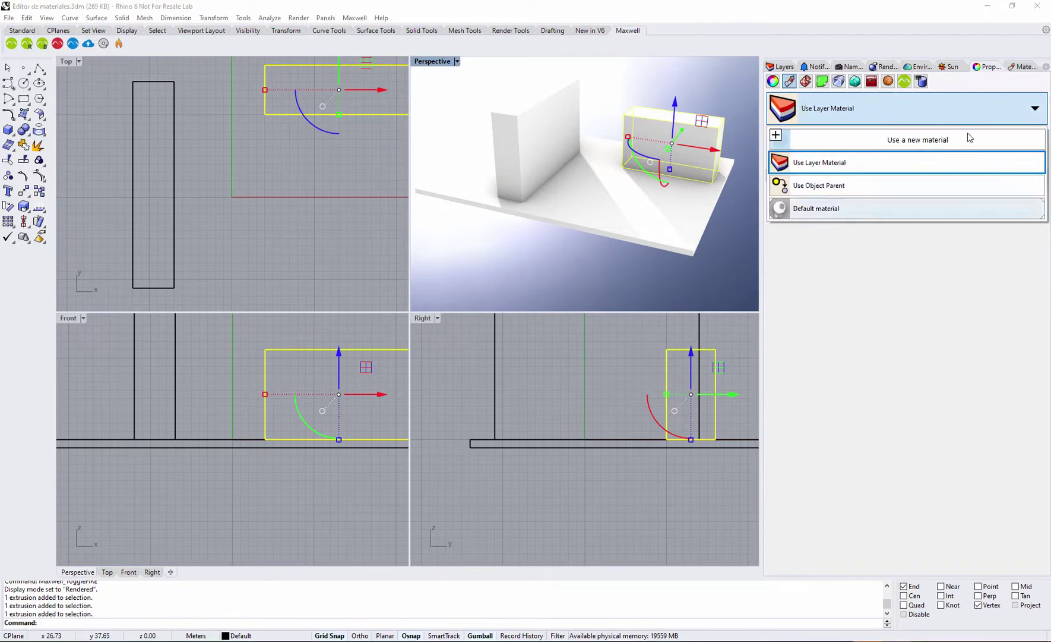
{"action": "left_click", "coordinate": [972, 96]}
Create a new Maxwell Material in the model and name it "Test"
{"action": "left_click", "coordinate": [1013, 67]}
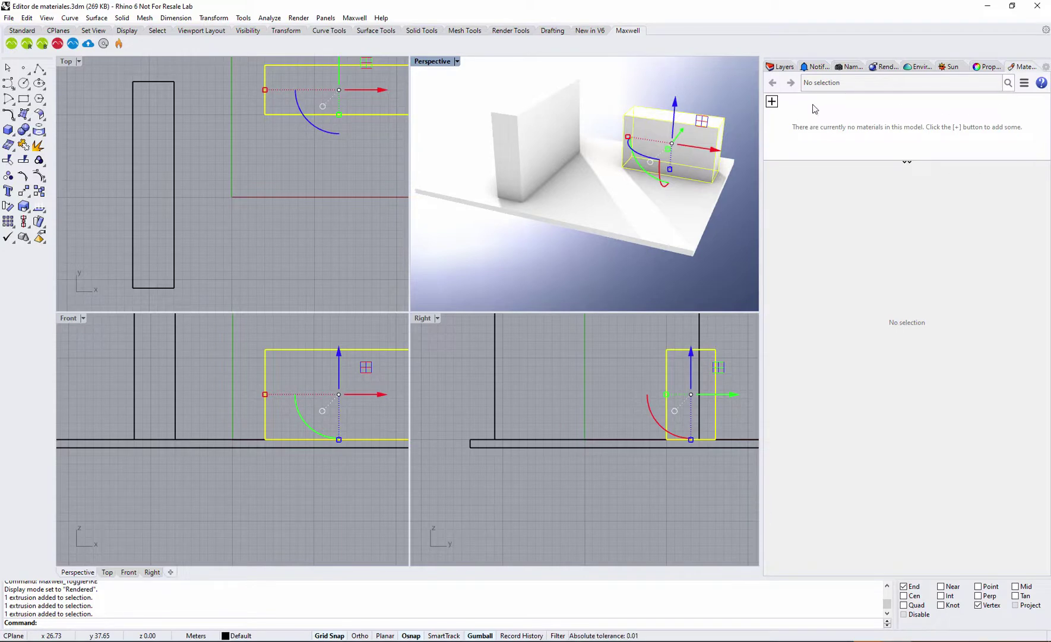
{"action": "left_click", "coordinate": [772, 102]}
{"action": "left_click", "coordinate": [808, 211]}
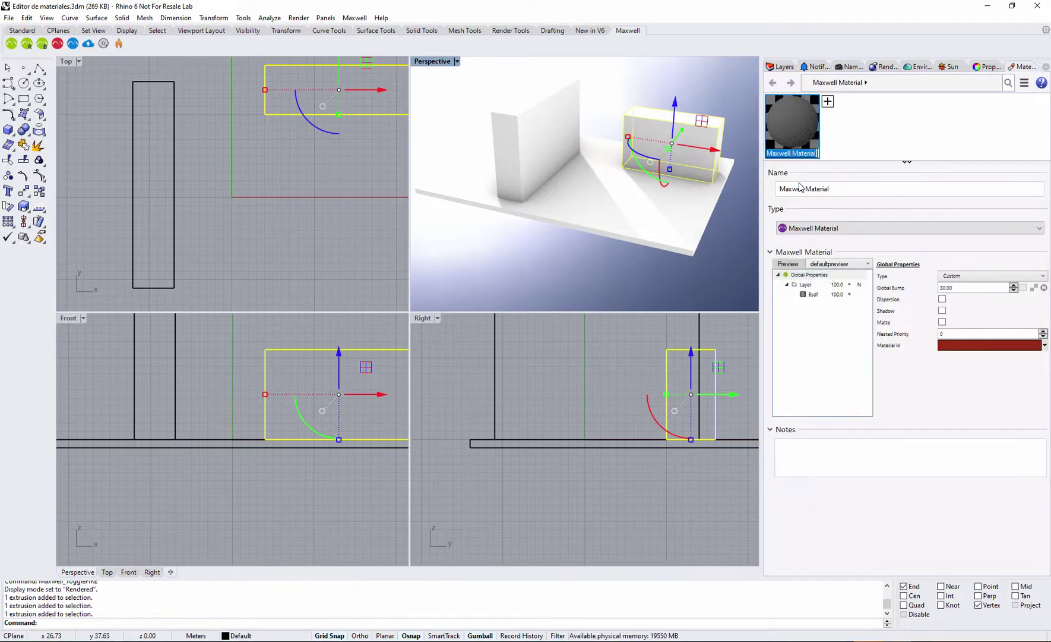
{"action": "type", "text": "Test"}
{"action": "key", "text": "Return"}
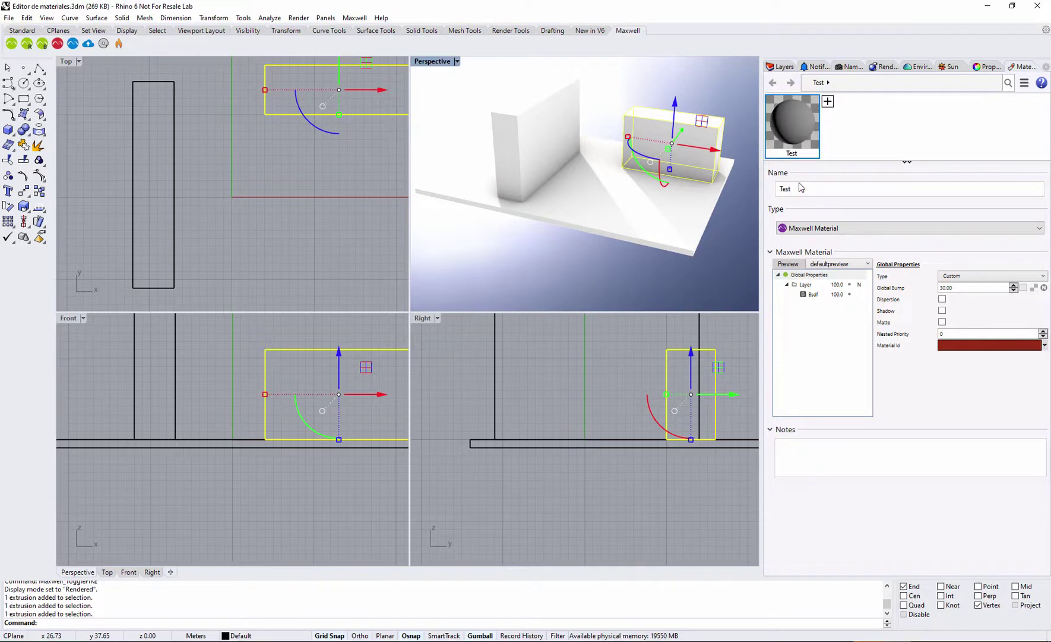
Apply the Test material to the low box and set the material's preview scene to stage2
{"action": "left_click_drag", "start_coordinate": [808, 132], "coordinate": [701, 142]}
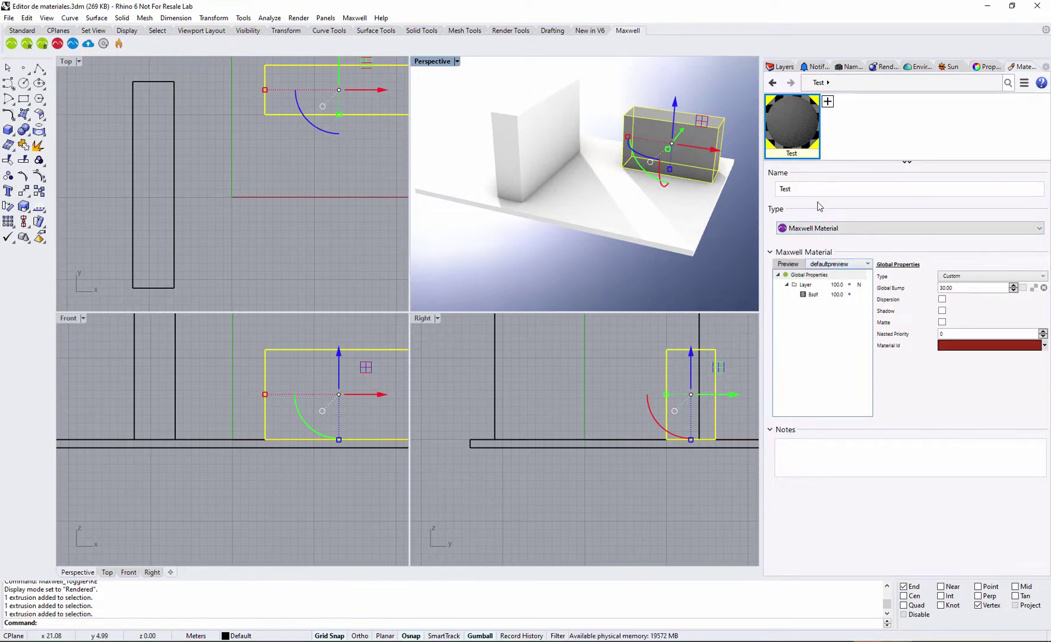
{"action": "left_click", "coordinate": [843, 264]}
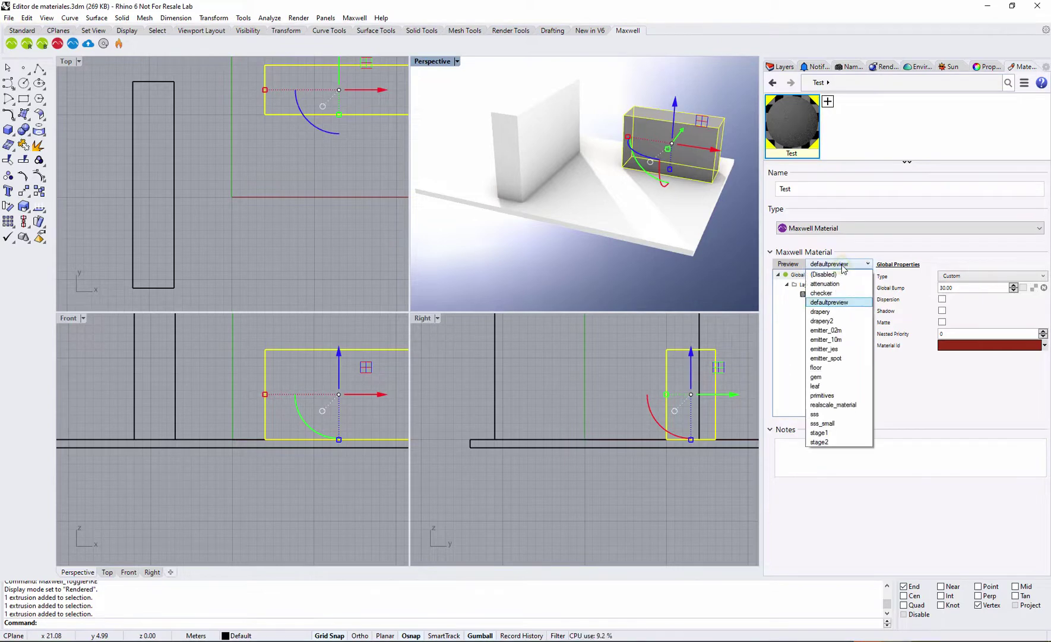
{"action": "left_click", "coordinate": [828, 443]}
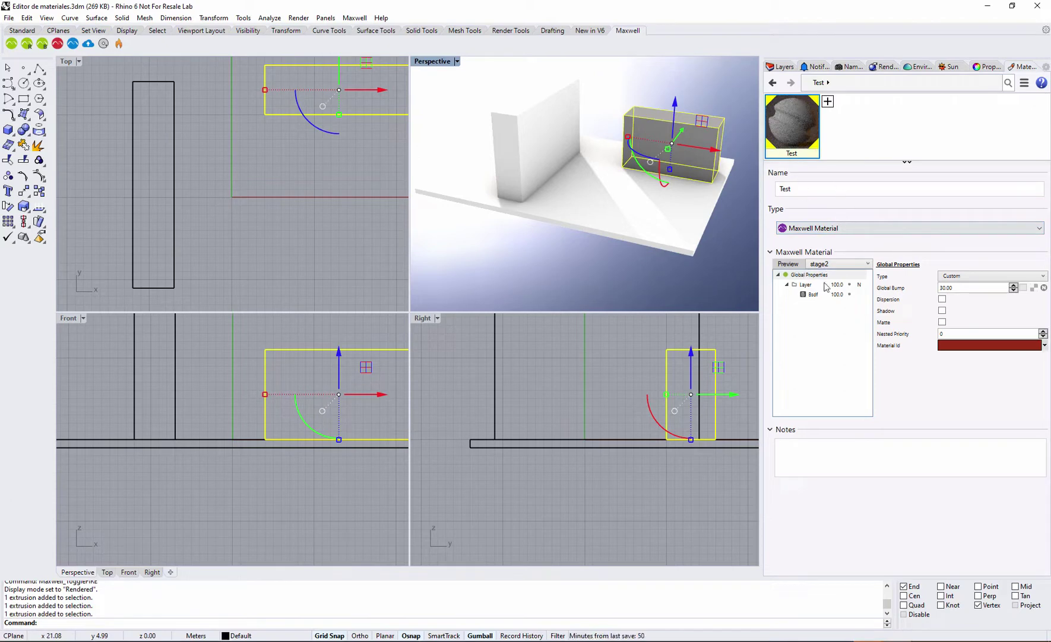
Inspect the Test material in the larger preview pane and in an enlarged floating preview, closing both when done
{"action": "left_click", "coordinate": [792, 121]}
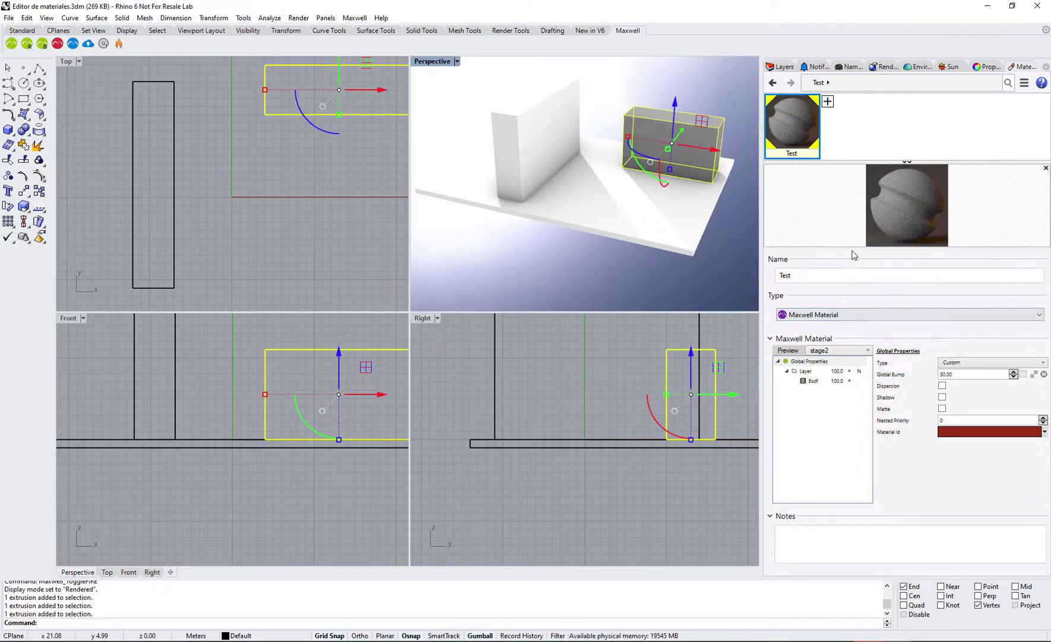
{"action": "left_click_drag", "start_coordinate": [853, 249], "coordinate": [954, 140]}
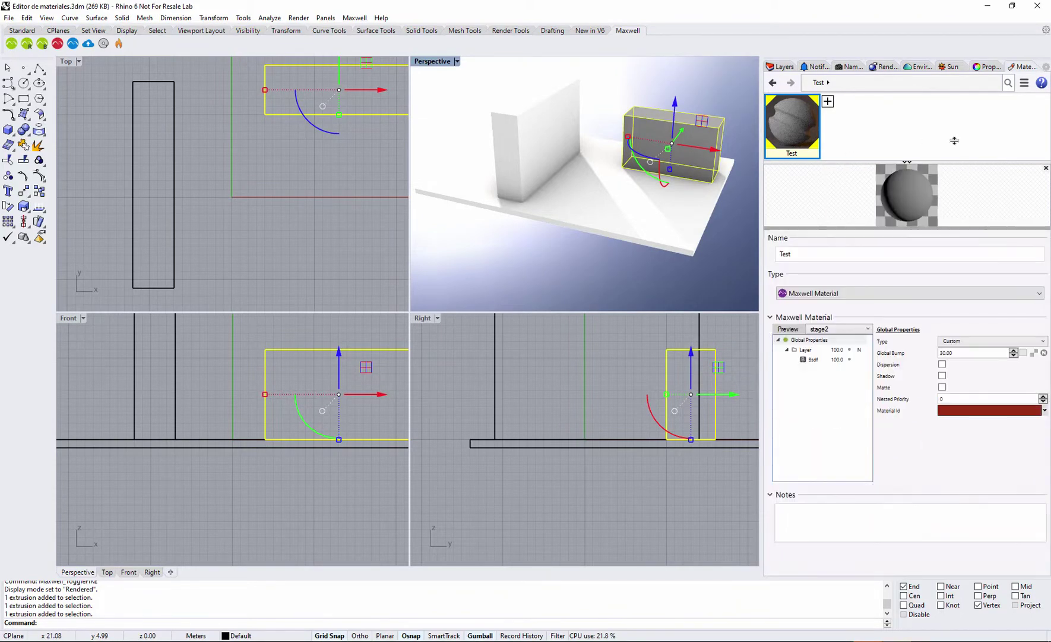
{"action": "right_click", "coordinate": [805, 132]}
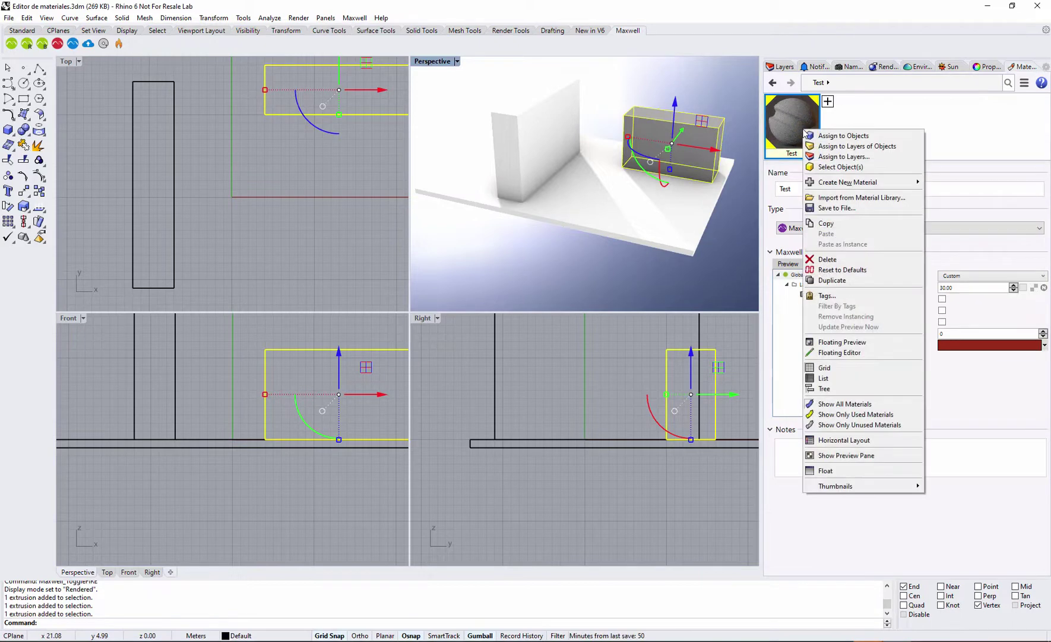
{"action": "left_click", "coordinate": [853, 342]}
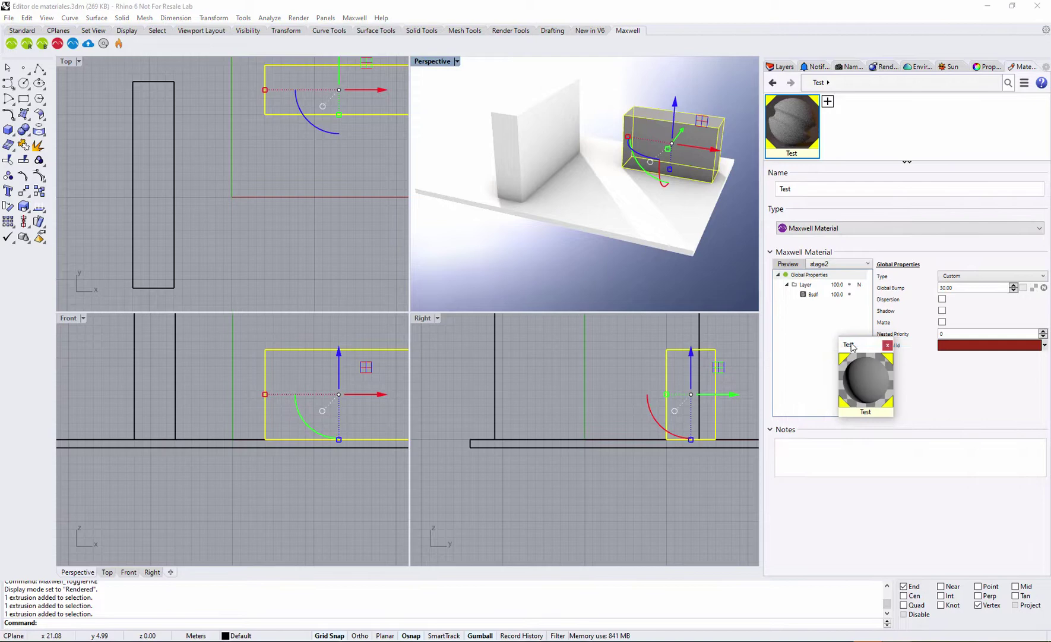
{"action": "left_click_drag", "start_coordinate": [865, 348], "coordinate": [672, 151]}
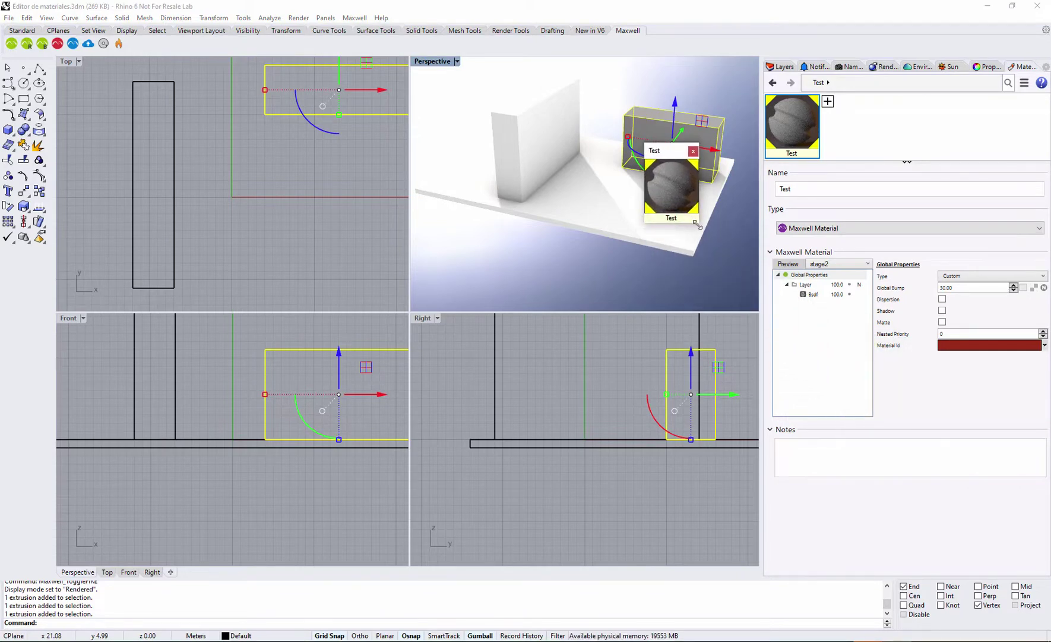
{"action": "left_click_drag", "start_coordinate": [699, 222], "coordinate": [726, 257]}
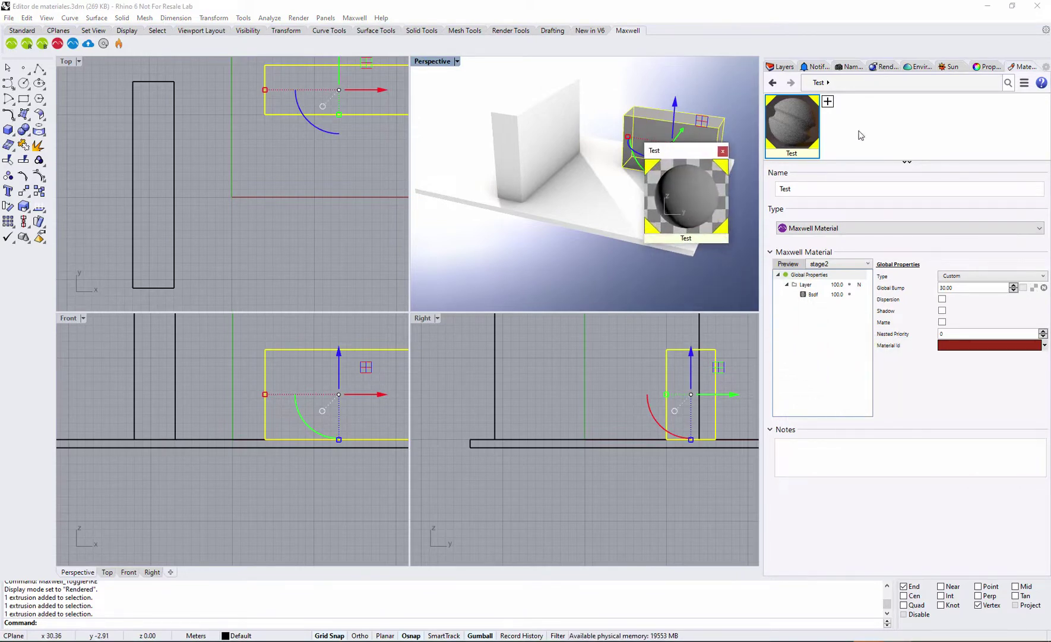
{"action": "left_click", "coordinate": [723, 152]}
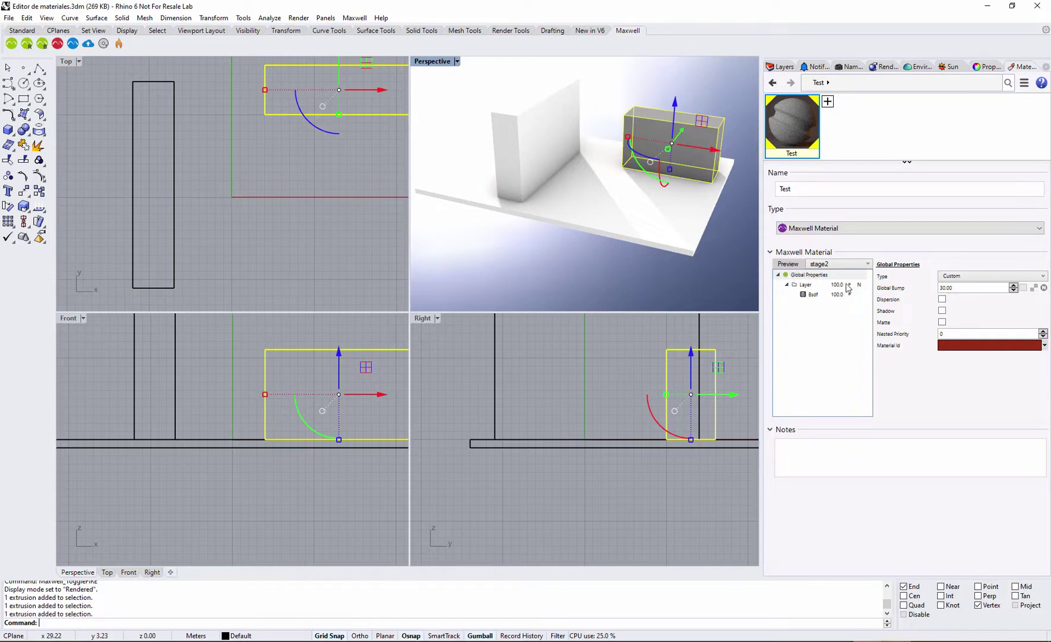
Examine the Test material's Global Properties, Layer and BSDF settings one after another
{"action": "left_click", "coordinate": [822, 277]}
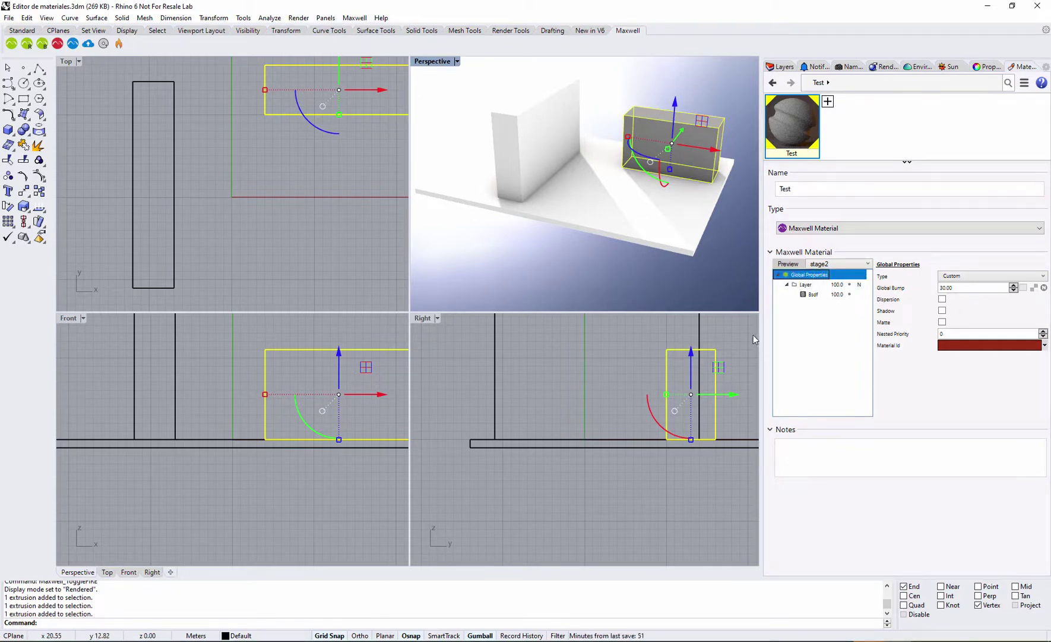
{"action": "left_click", "coordinate": [802, 287]}
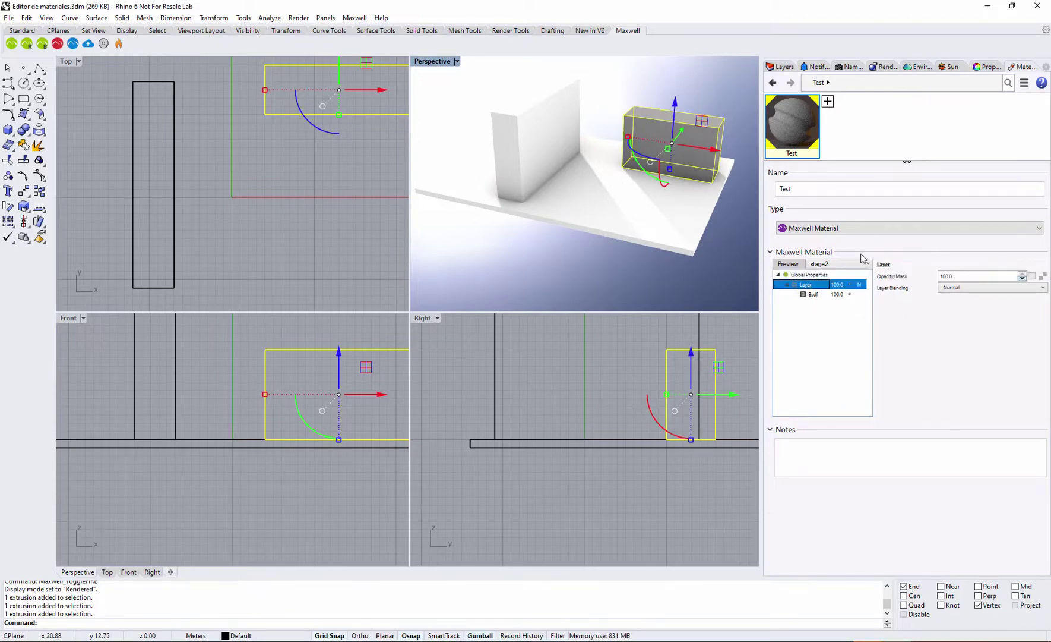
{"action": "left_click", "coordinate": [813, 295]}
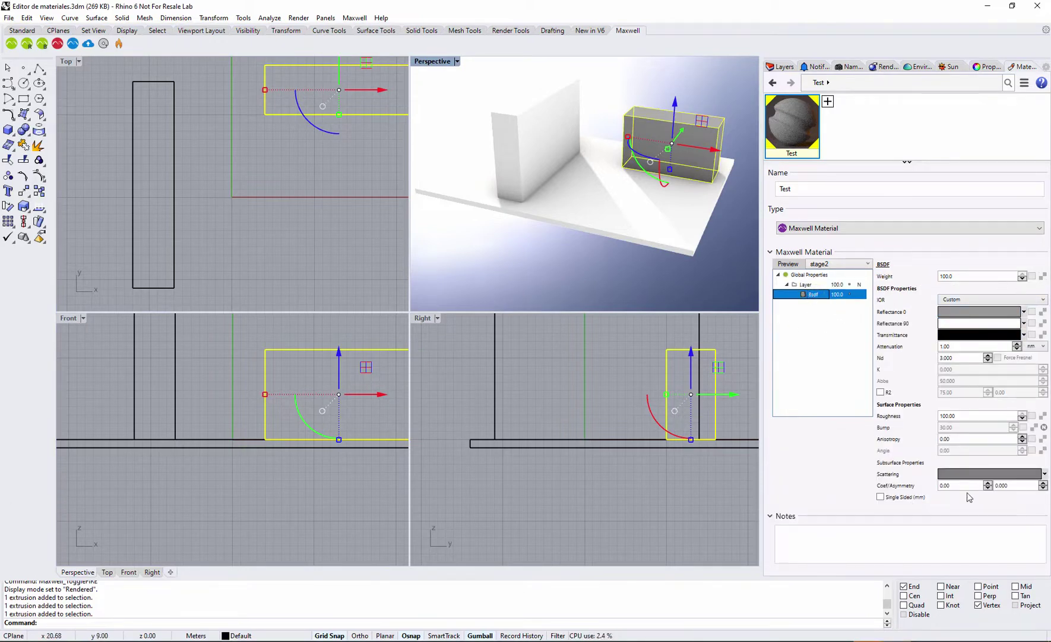
Switch the Test material's type to Referenced to examine its MXM file options, and return it to Custom
{"action": "left_click", "coordinate": [810, 278]}
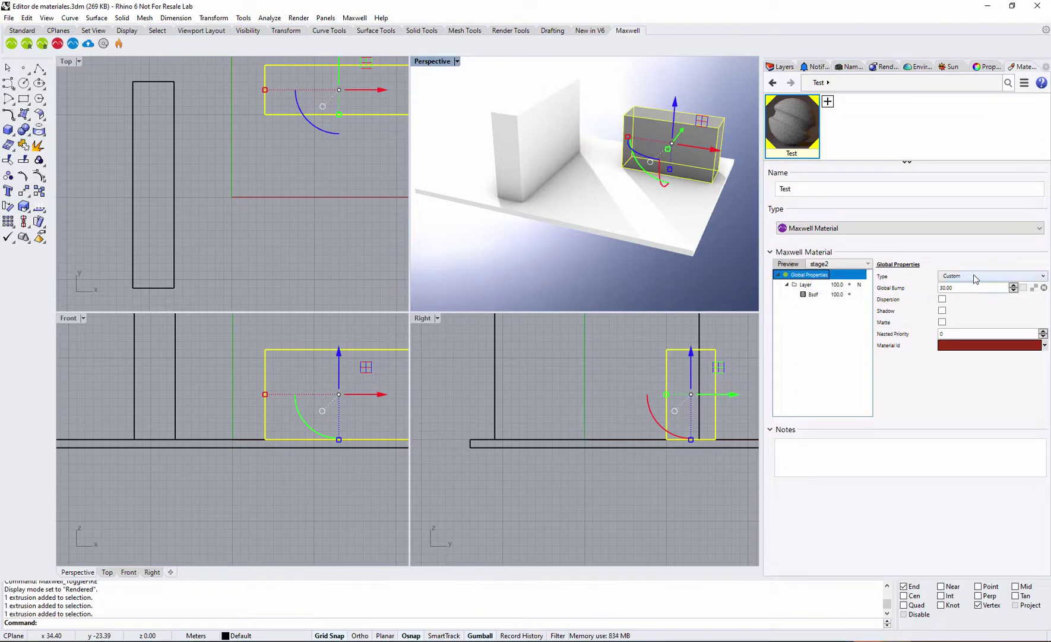
{"action": "left_click", "coordinate": [976, 277]}
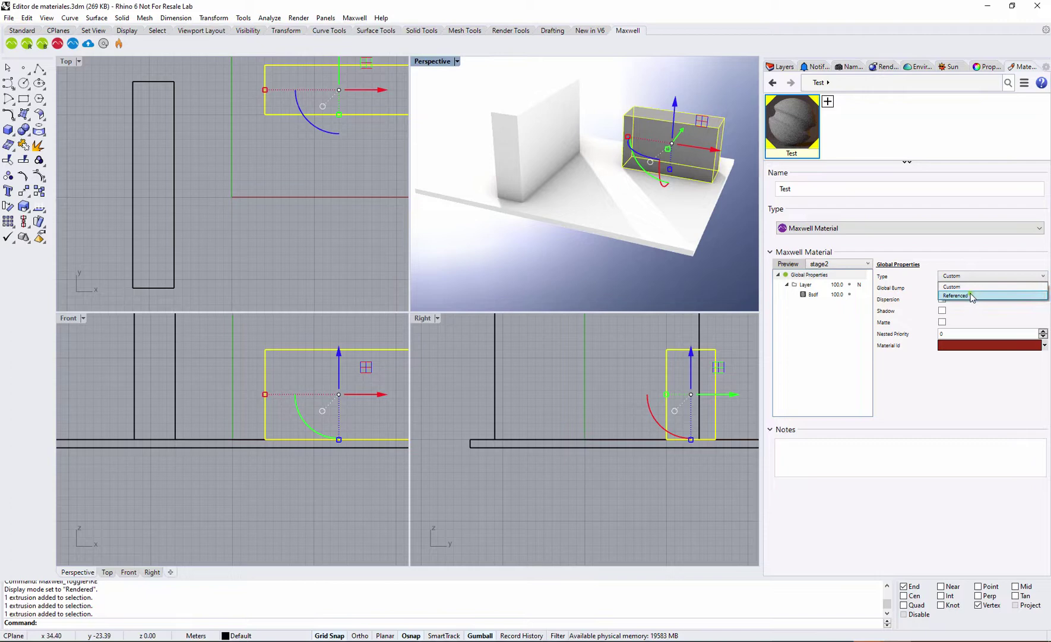
{"action": "left_click", "coordinate": [972, 295]}
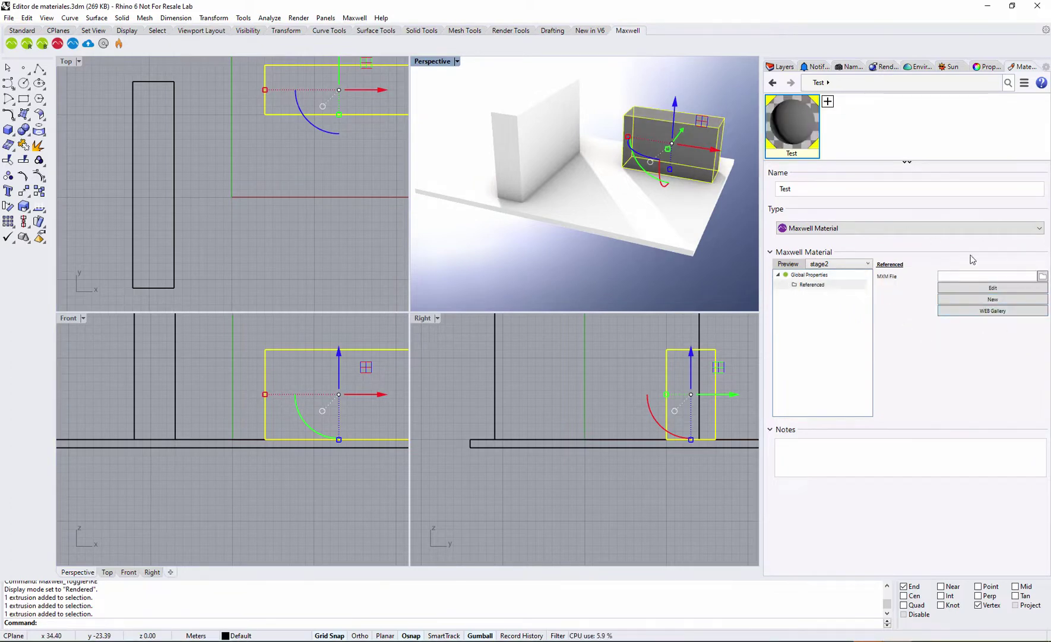
{"action": "left_click", "coordinate": [810, 275]}
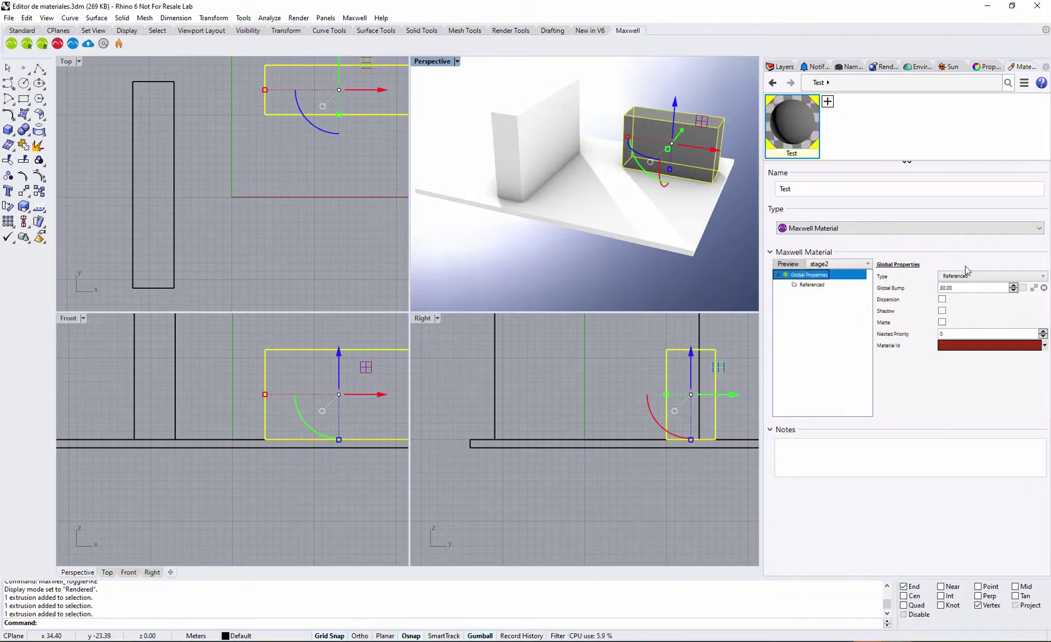
{"action": "left_click", "coordinate": [976, 275]}
{"action": "left_click", "coordinate": [962, 288]}
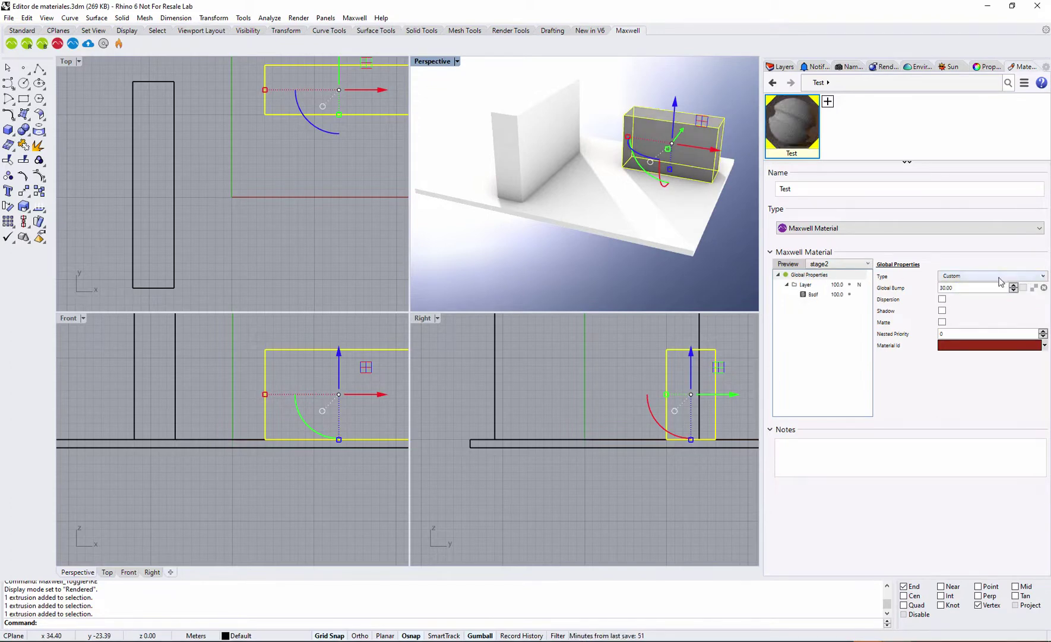
{"action": "left_click", "coordinate": [987, 277]}
{"action": "left_click", "coordinate": [963, 295]}
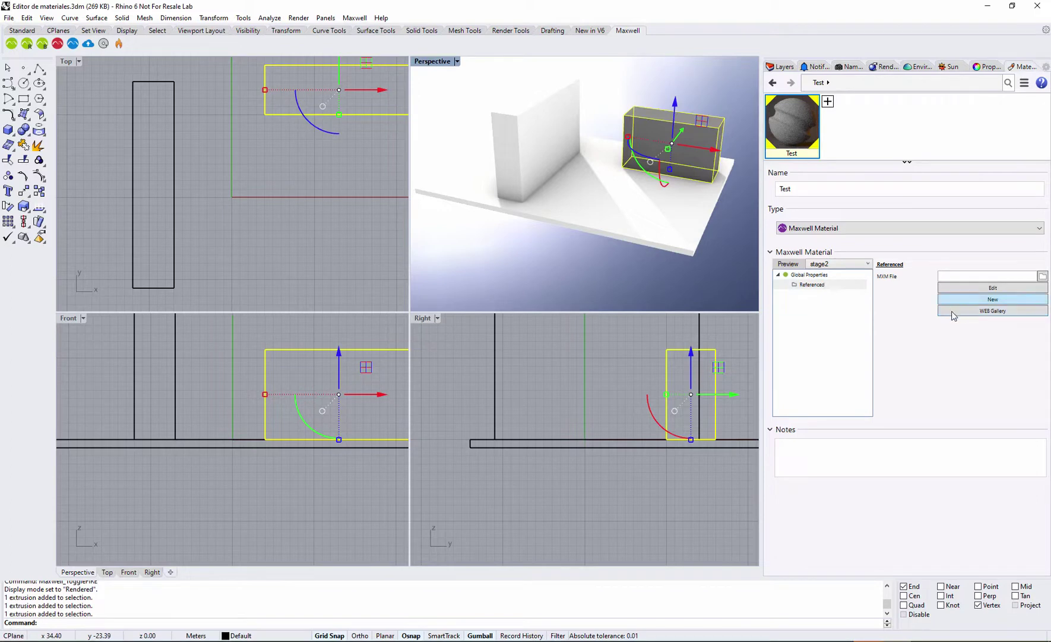
{"action": "left_click", "coordinate": [810, 277]}
{"action": "left_click", "coordinate": [975, 276]}
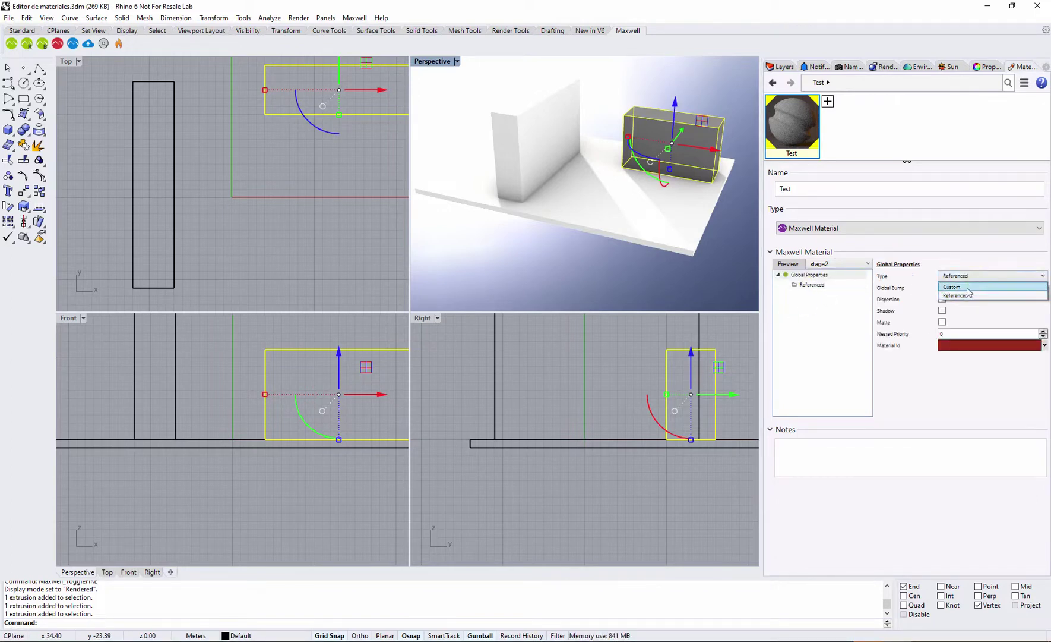
{"action": "left_click", "coordinate": [967, 292]}
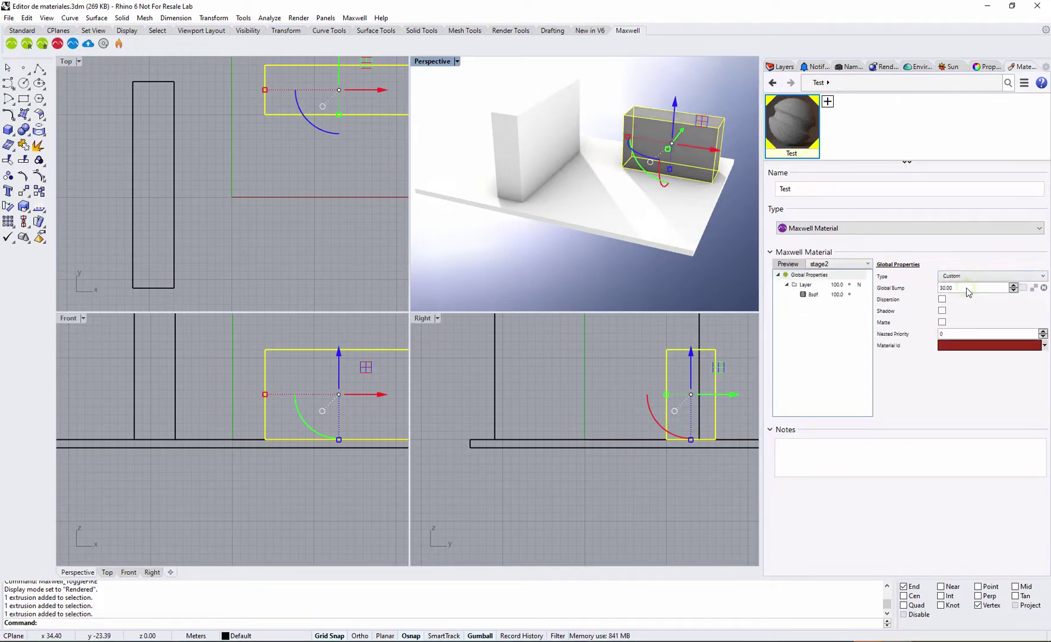
Set the BSDF's Reflectance 0 color to dark red (RGB 185, 31, 31) and copy it to Reflectance 90
{"action": "left_click", "coordinate": [815, 295]}
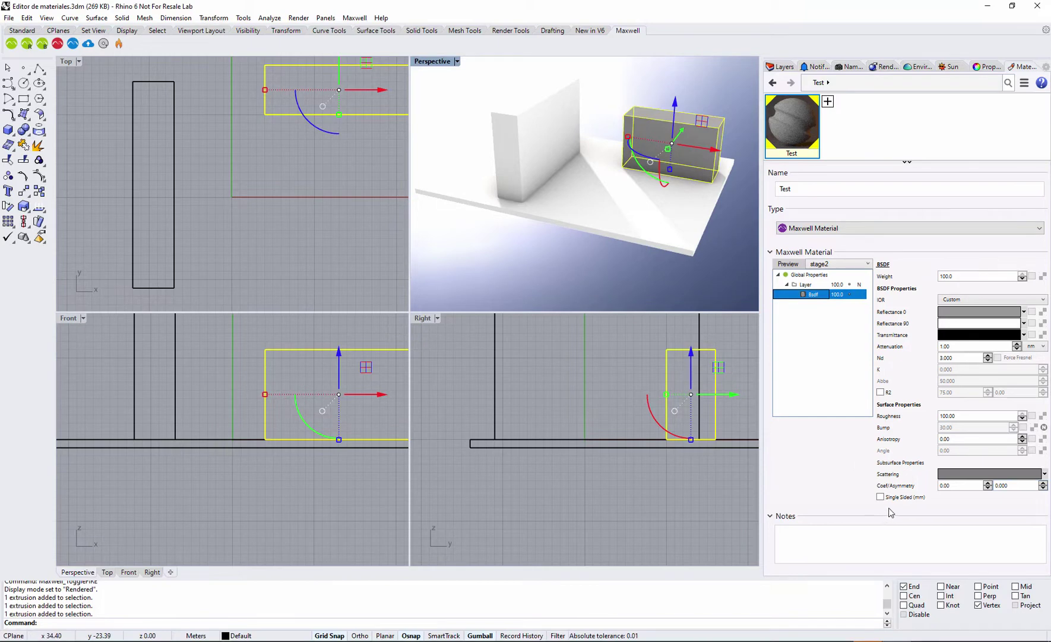
{"action": "left_click", "coordinate": [962, 311]}
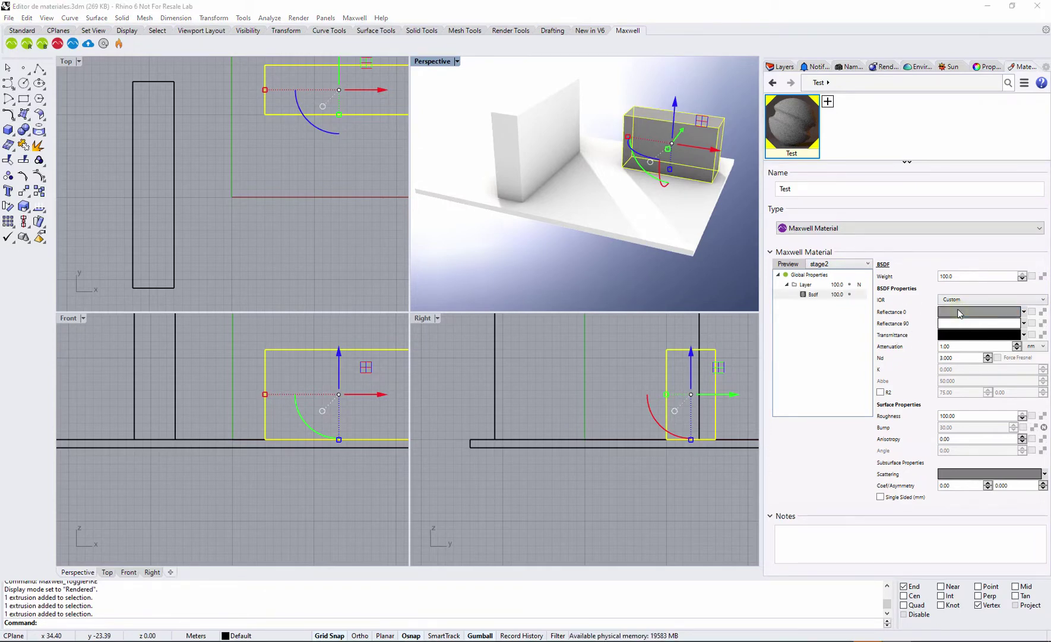
{"action": "left_click_drag", "start_coordinate": [747, 323], "coordinate": [715, 311]}
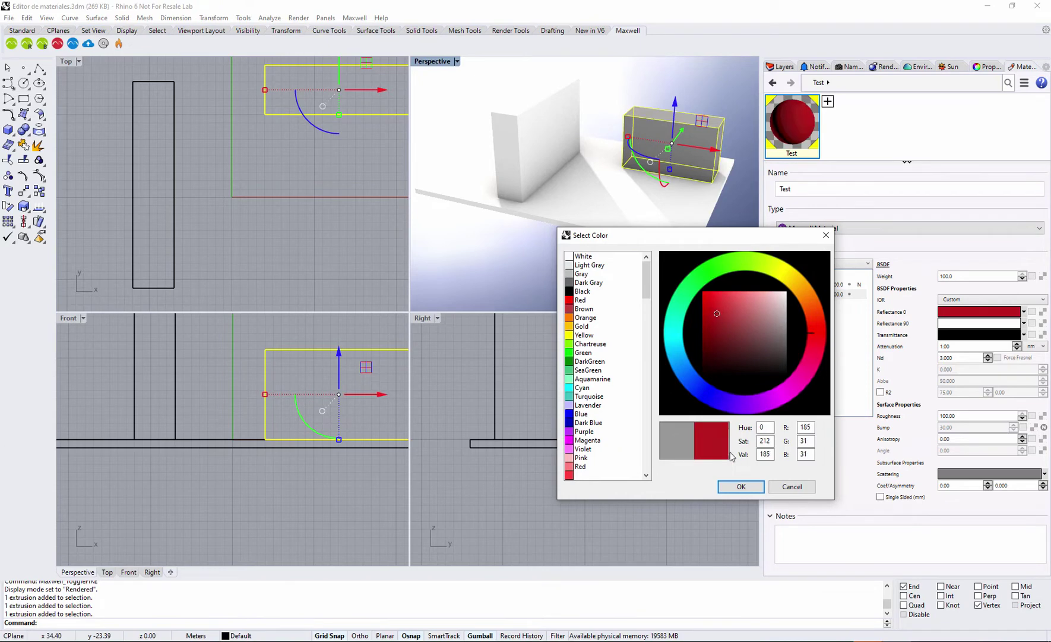
{"action": "left_click", "coordinate": [741, 486]}
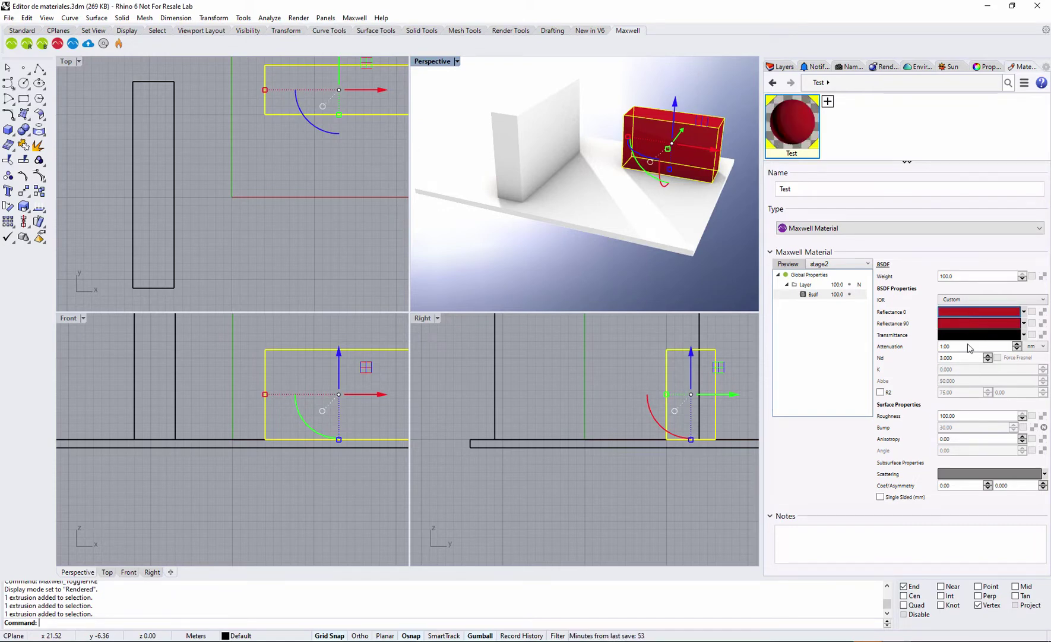
Open a new texture for Reflectance 0 and review the available texture types, keeping Maxwell Texture
{"action": "left_click", "coordinate": [1044, 312]}
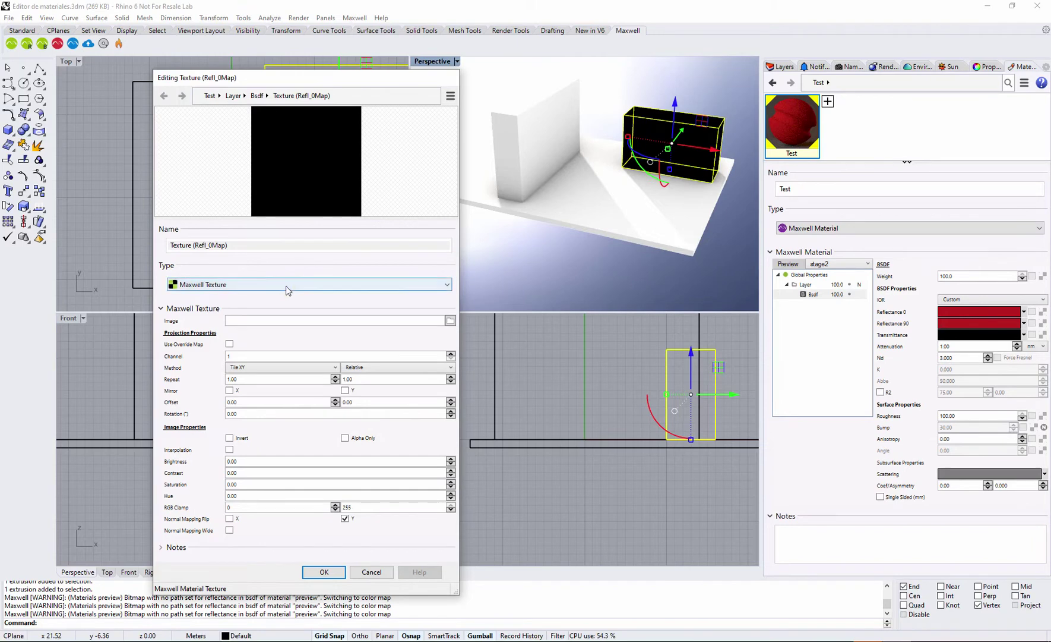
{"action": "left_click", "coordinate": [436, 285]}
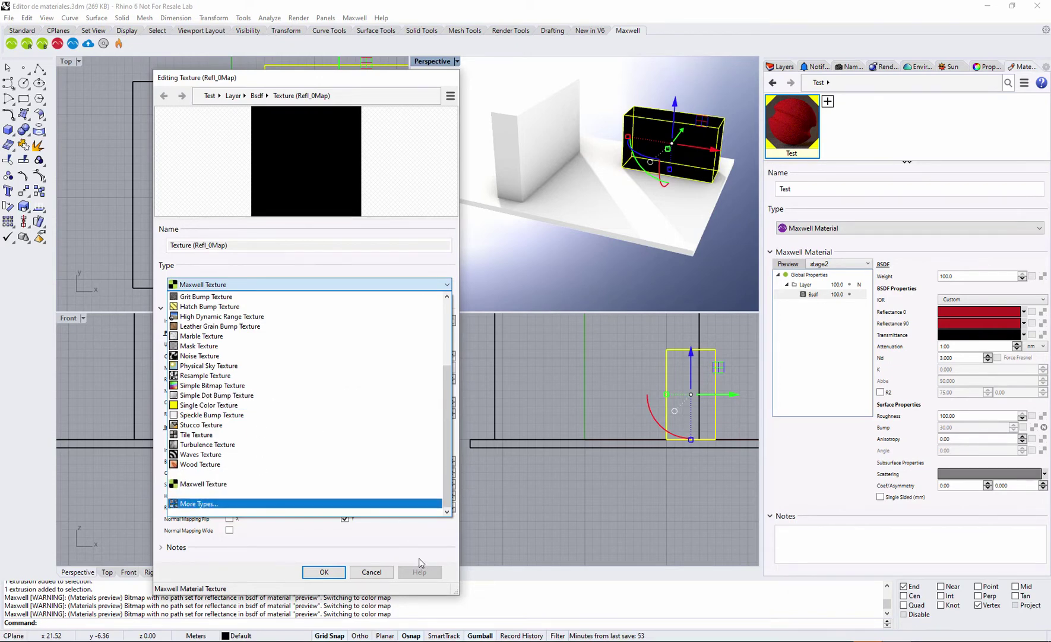
{"action": "left_click", "coordinate": [435, 534]}
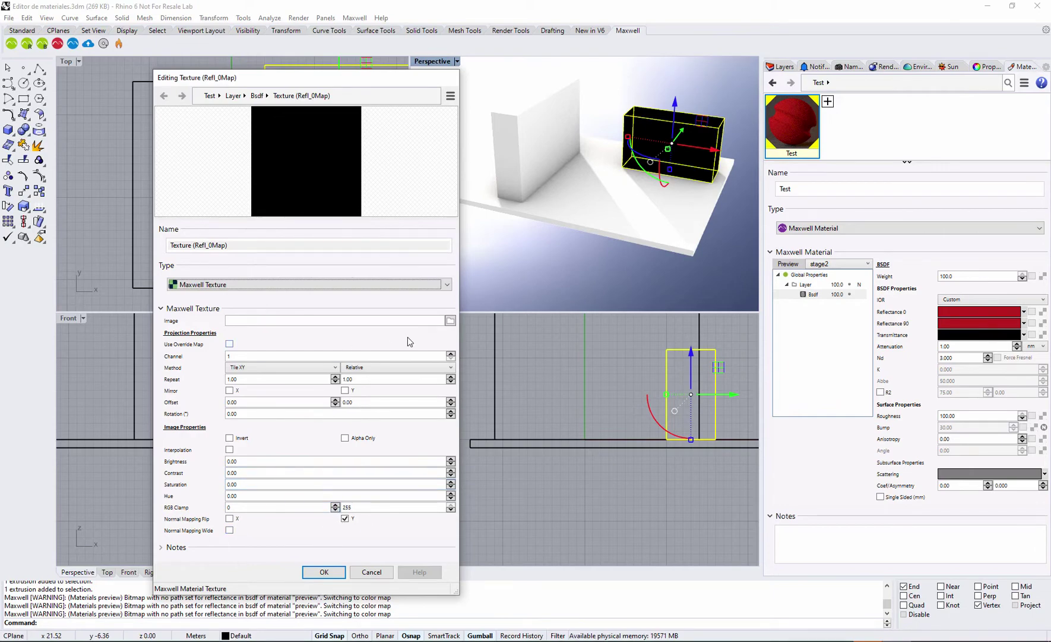
Load dos_hombres_y_un_destino00.jpg as the Reflectance 0 texture and copy the texture to Reflectance 90
{"action": "left_click", "coordinate": [450, 321]}
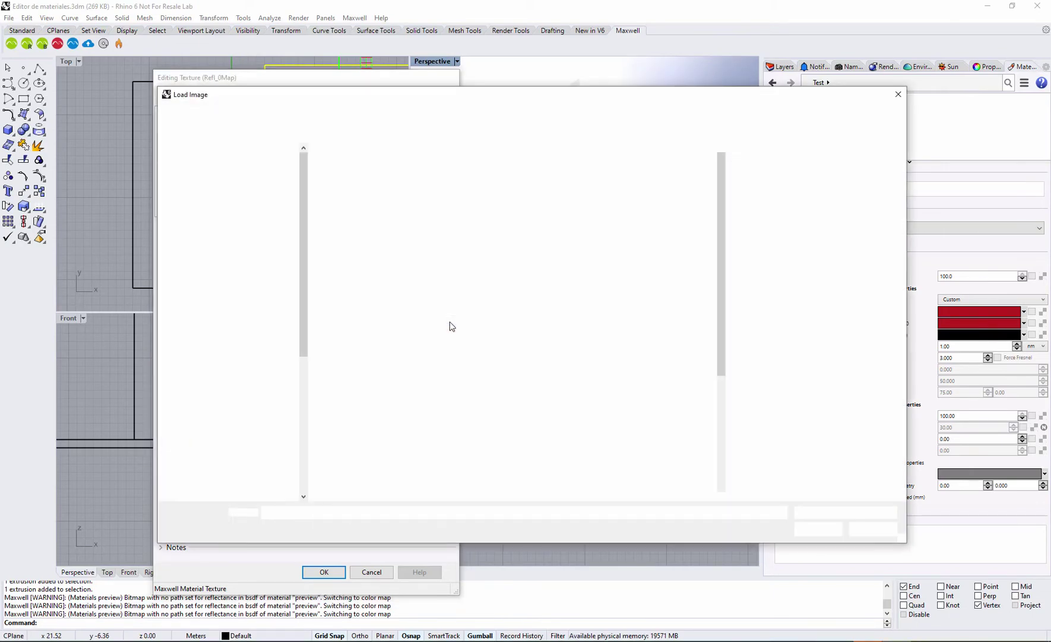
{"action": "left_click", "coordinate": [380, 303]}
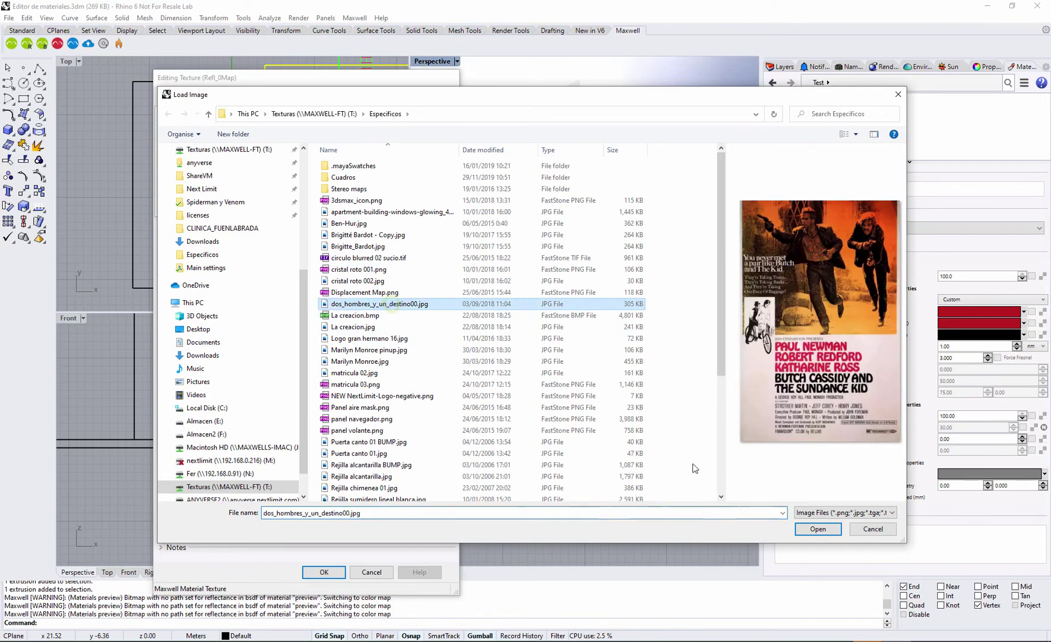
{"action": "left_click", "coordinate": [819, 528]}
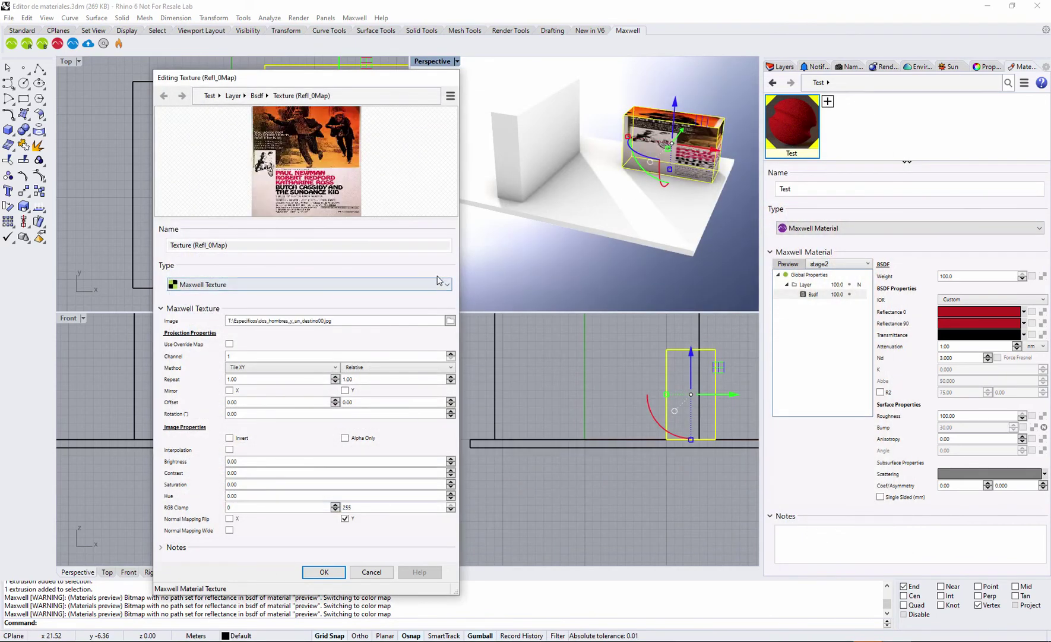
{"action": "left_click", "coordinate": [334, 572]}
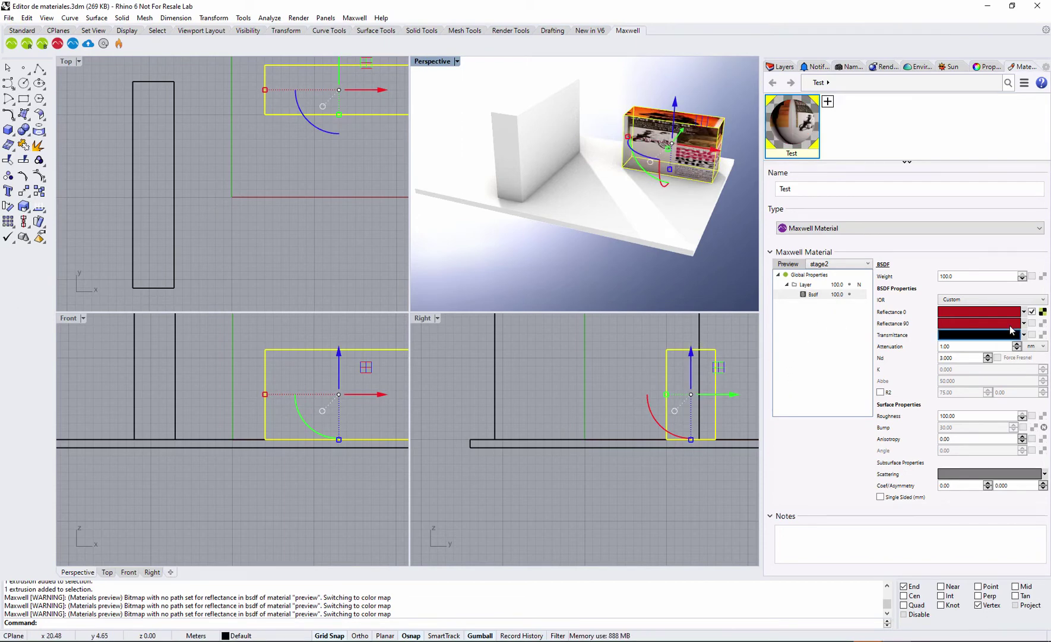
{"action": "left_click", "coordinate": [1043, 322]}
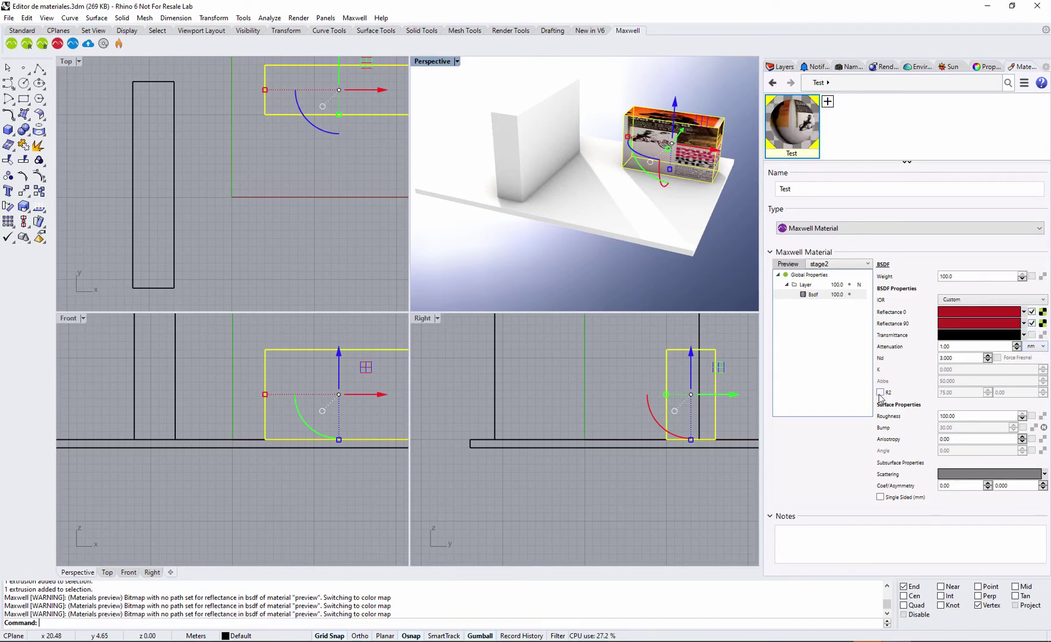
Add a second layer with its own BSDF to the Test material, stacked above the textured layer
{"action": "left_click", "coordinate": [807, 285]}
{"action": "right_click", "coordinate": [808, 285]}
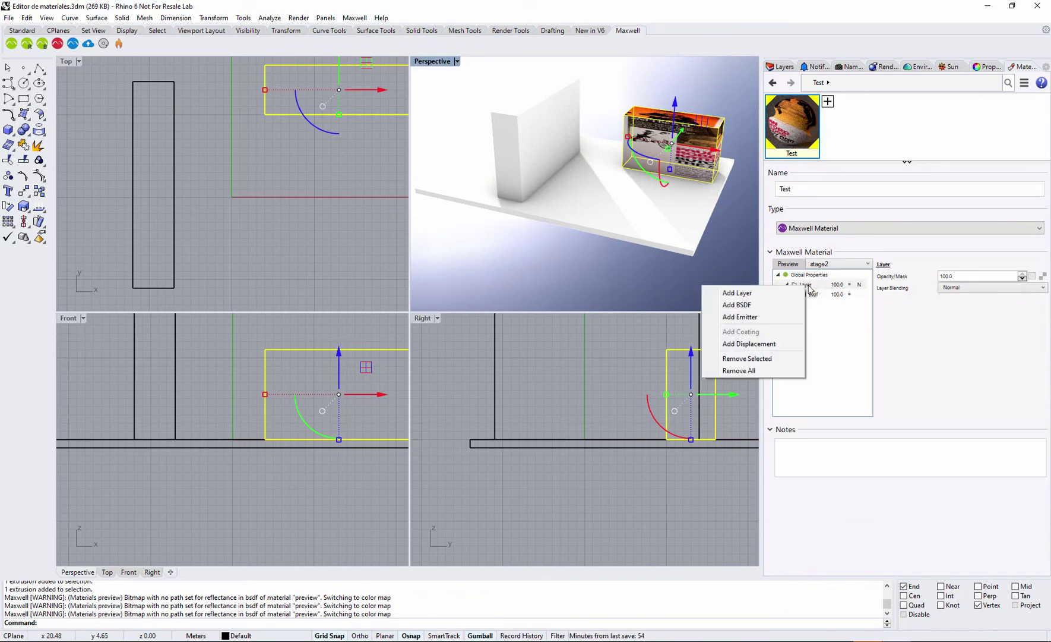
{"action": "left_click", "coordinate": [744, 294]}
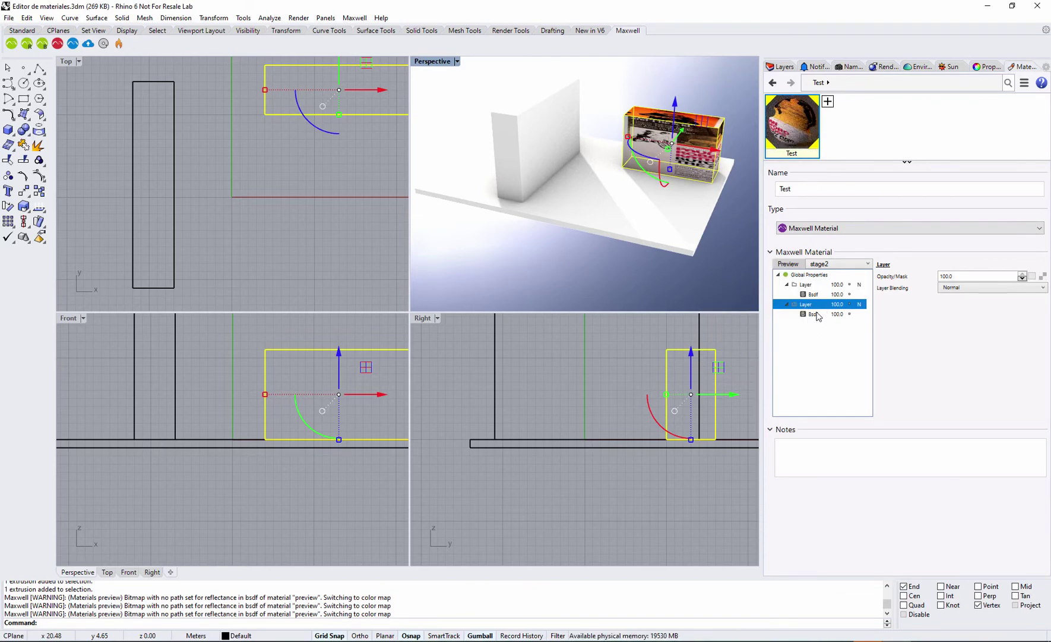
{"action": "left_click", "coordinate": [816, 313]}
{"action": "left_click", "coordinate": [815, 306]}
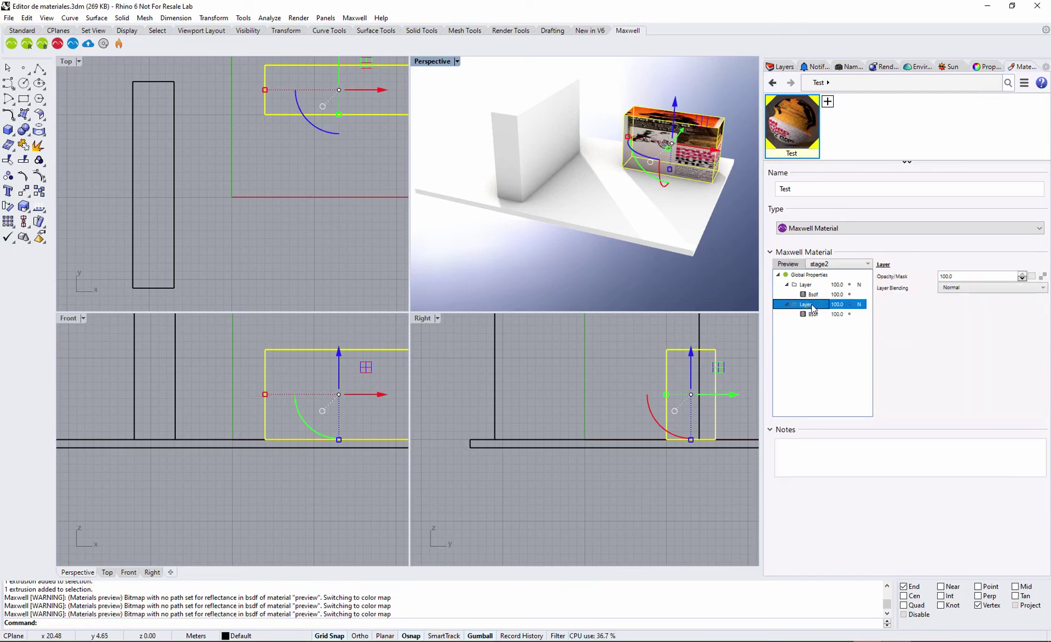
{"action": "mouse_move", "coordinate": [813, 308]}
{"action": "left_mouse_down"}
{"action": "mouse_move", "coordinate": [804, 277]}
{"action": "mouse_move", "coordinate": [813, 305]}
{"action": "left_mouse_up"}
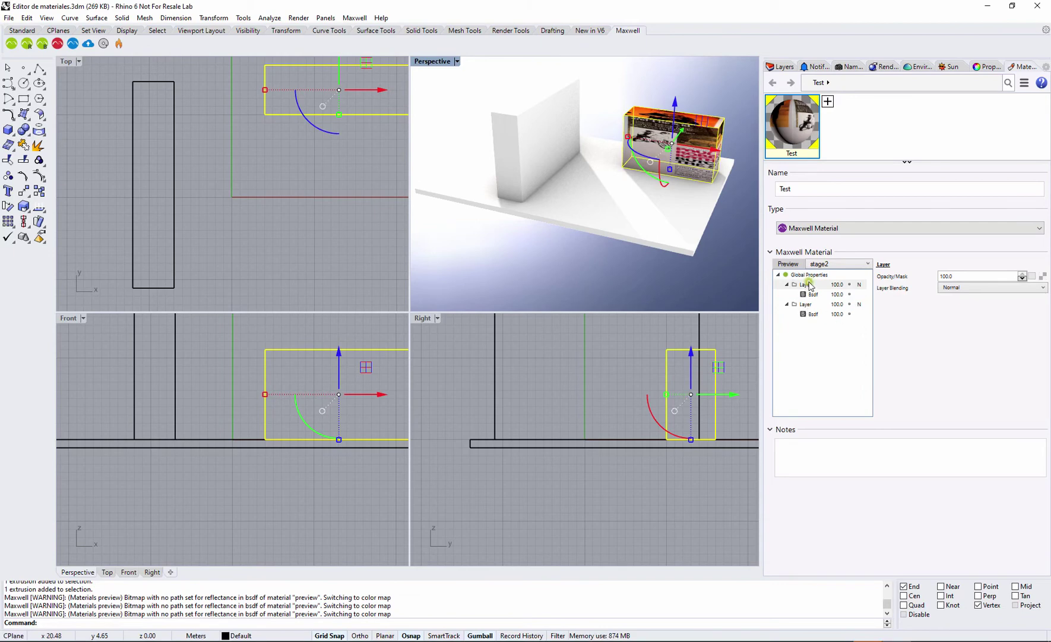
Set the upper layer's blending to Additive and its BSDF's roughness to 15
{"action": "left_click", "coordinate": [812, 294]}
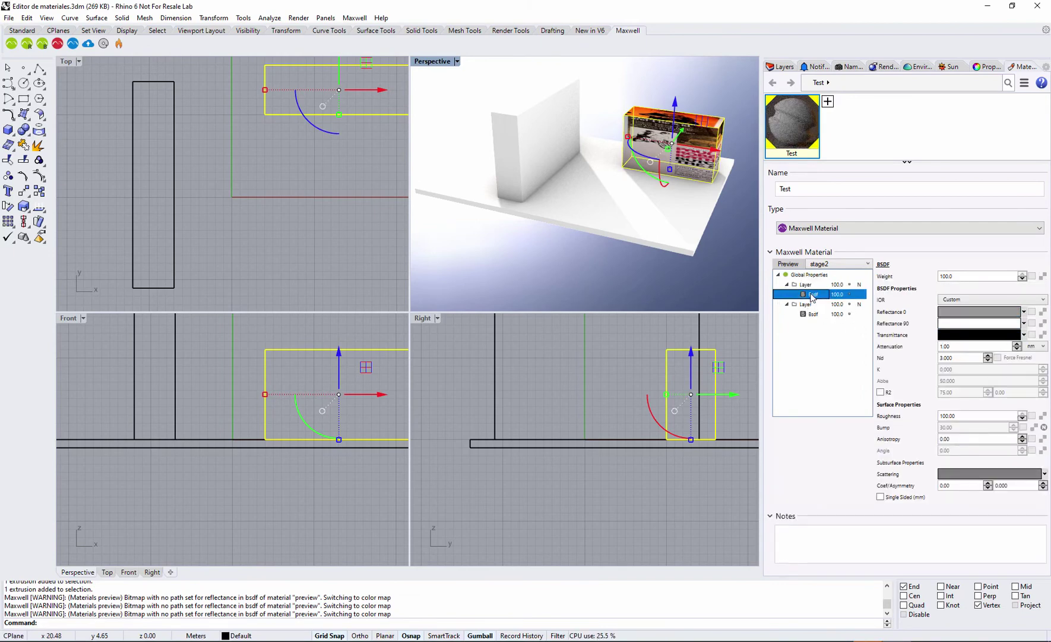
{"action": "left_click", "coordinate": [859, 284]}
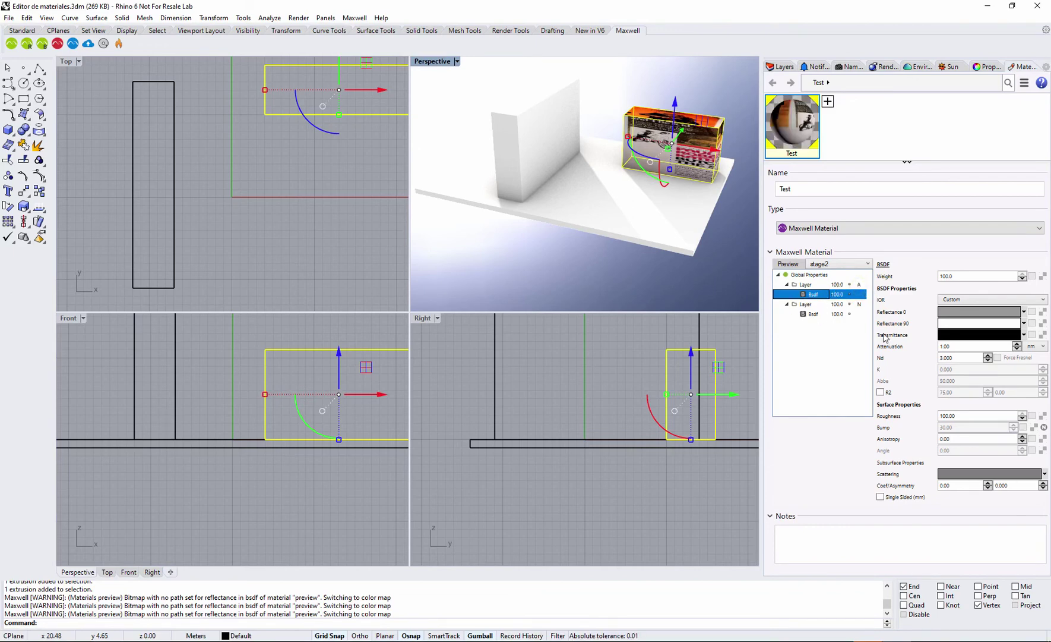
{"action": "double_click", "coordinate": [966, 417]}
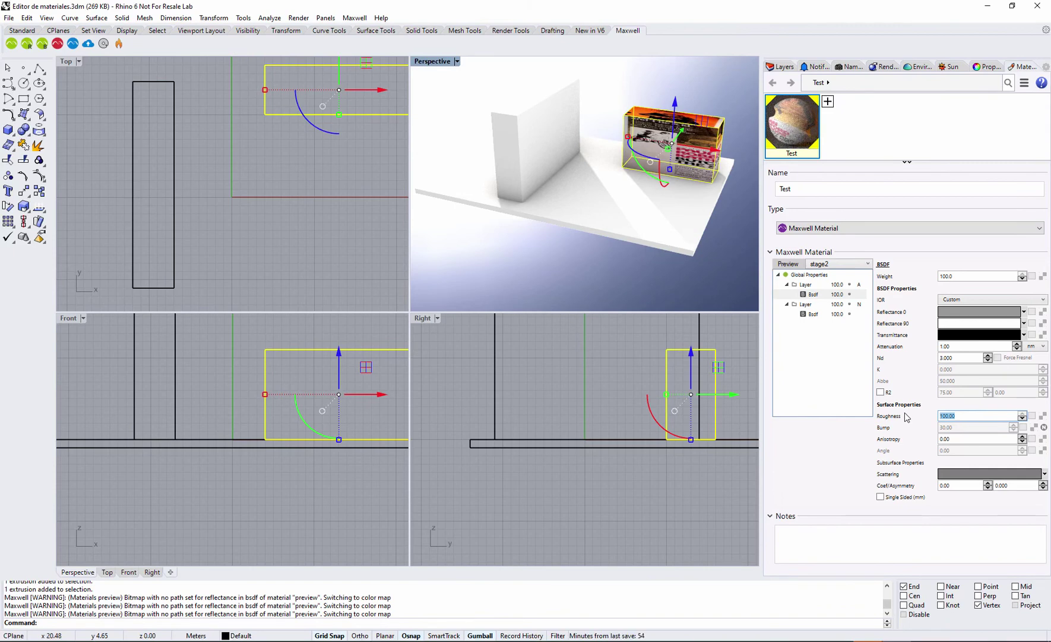
{"action": "type", "text": "15"}
{"action": "key", "text": "Return"}
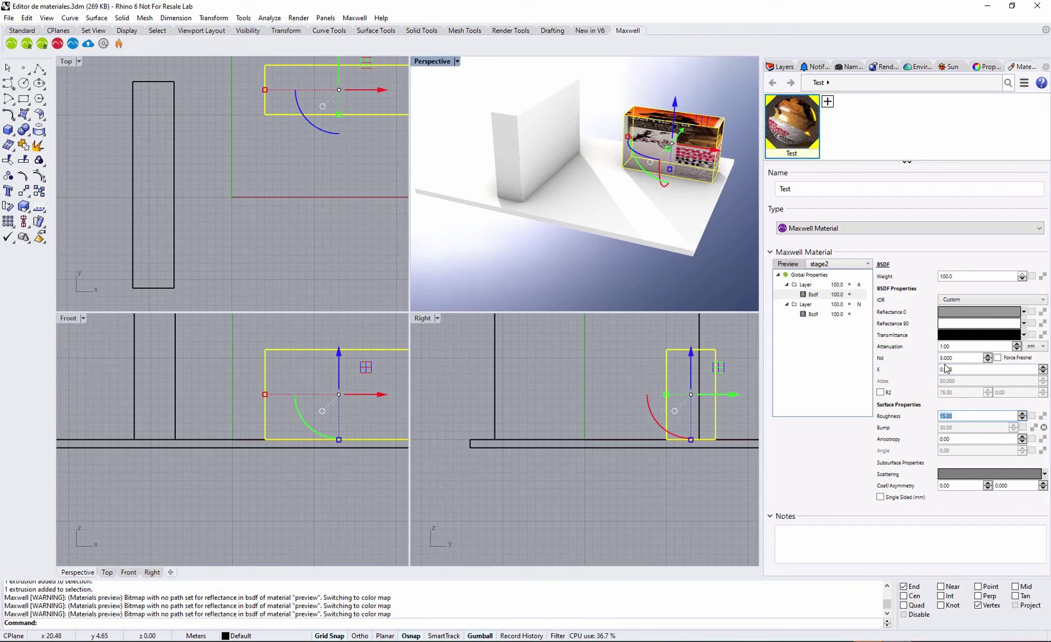
Set the upper layer's opacity to 20 and start the Maxwell FIRE interactive render in the Perspective viewport
{"action": "left_click", "coordinate": [803, 285]}
{"action": "left_click", "coordinate": [976, 275]}
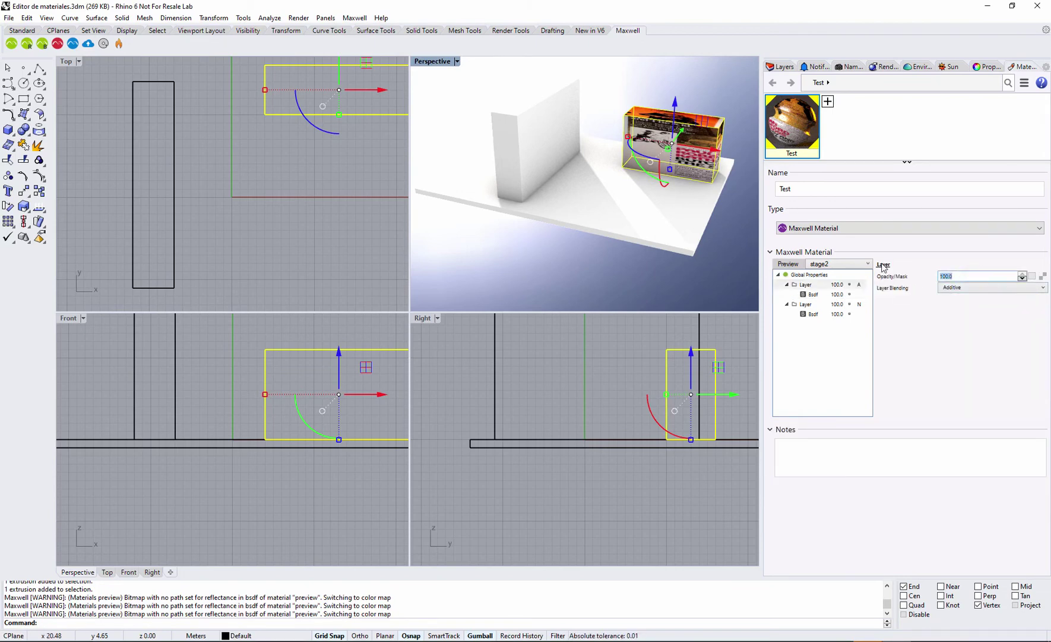
{"action": "type", "text": "20"}
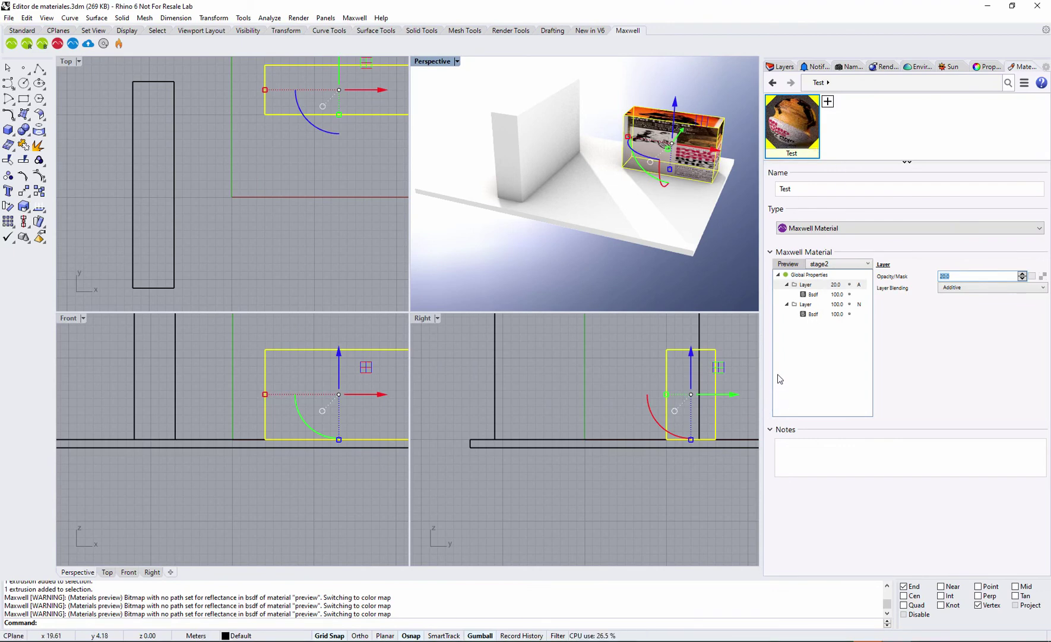
{"action": "left_click", "coordinate": [120, 45]}
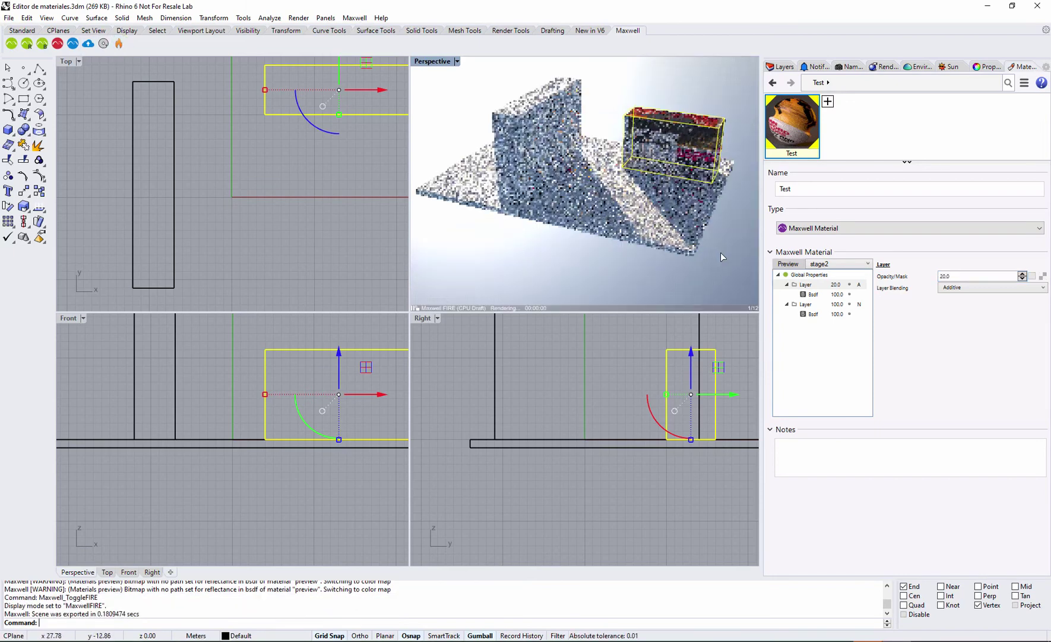